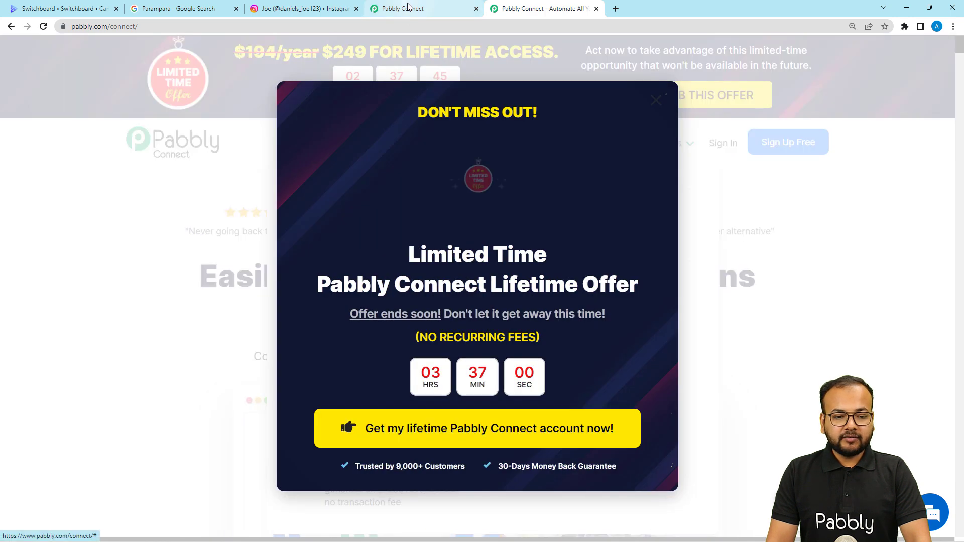
# - Create a new workflow named "Share 5 Star Ratings on Instagram" from the Pabbly Connect dashboard
pyautogui.click(407, 7)
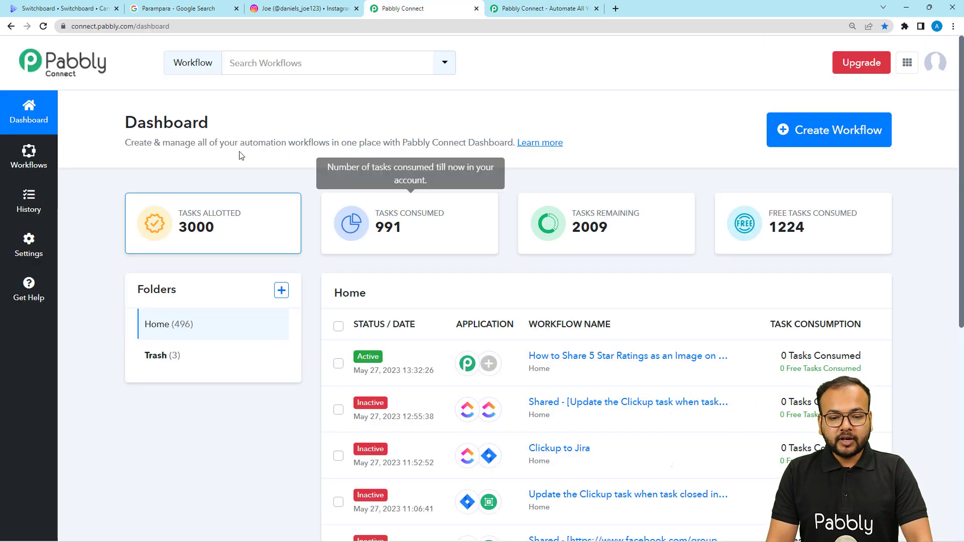
pyautogui.click(839, 134)
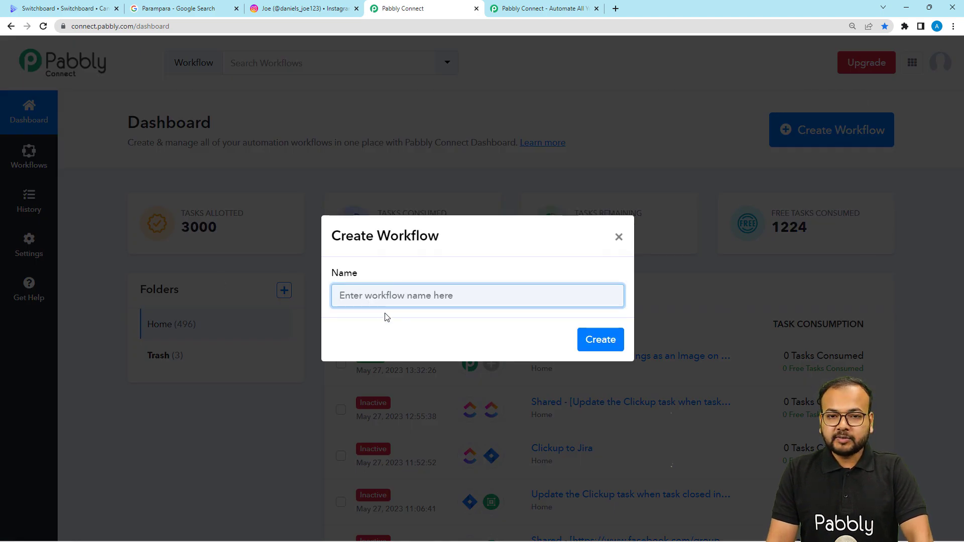
pyautogui.write('Share 5 Star Ratings on Instagram')
pyautogui.click(502, 338)
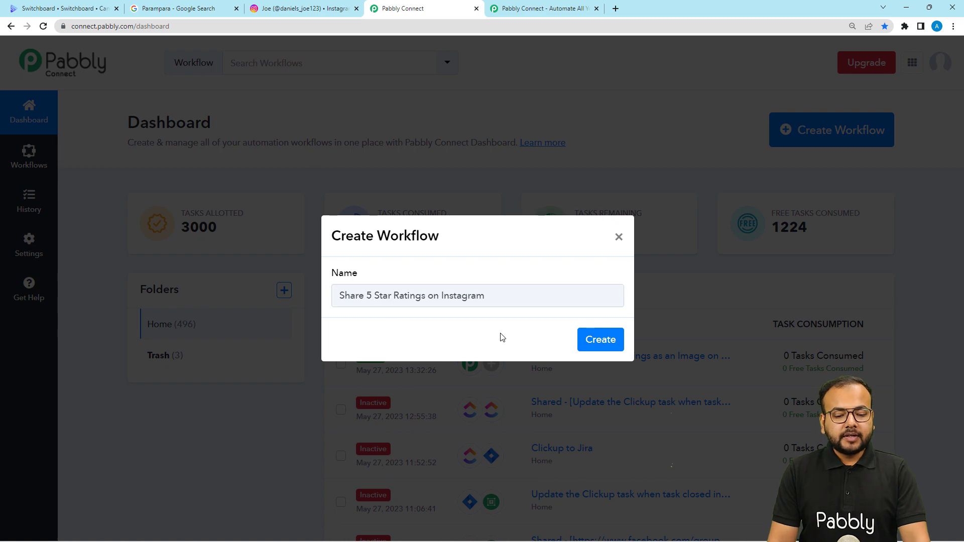
pyautogui.click(604, 342)
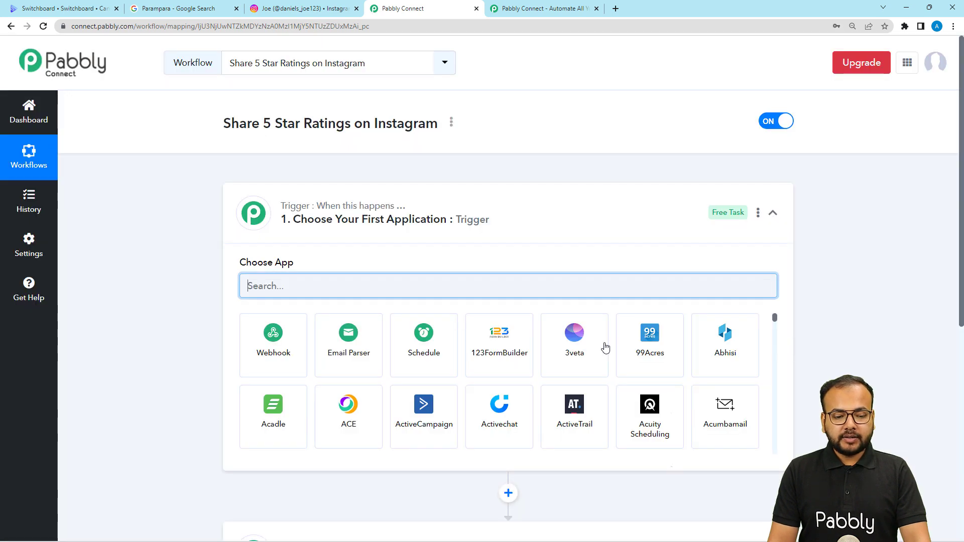
# - Set the workflow's trigger app to Google My Business with New Review as the trigger event
pyautogui.click(505, 217)
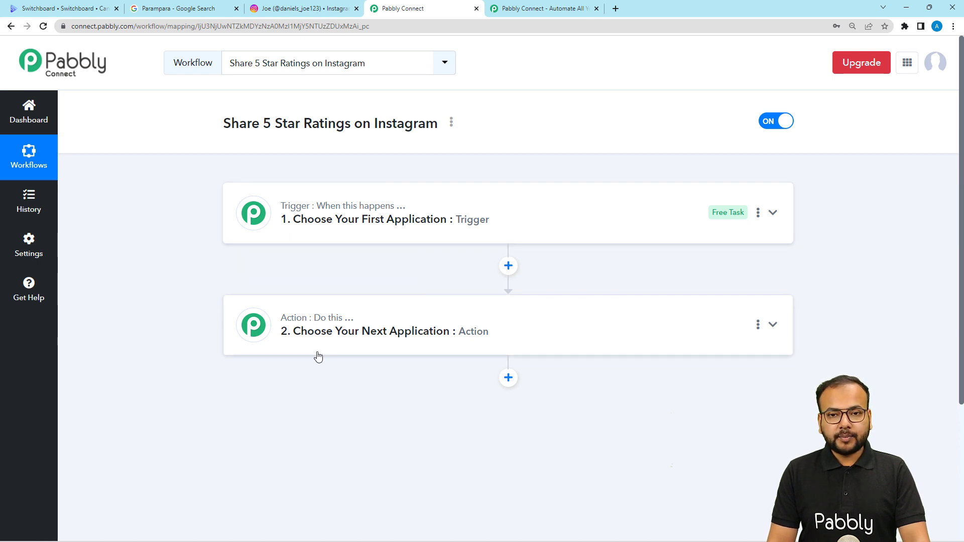
pyautogui.click(383, 230)
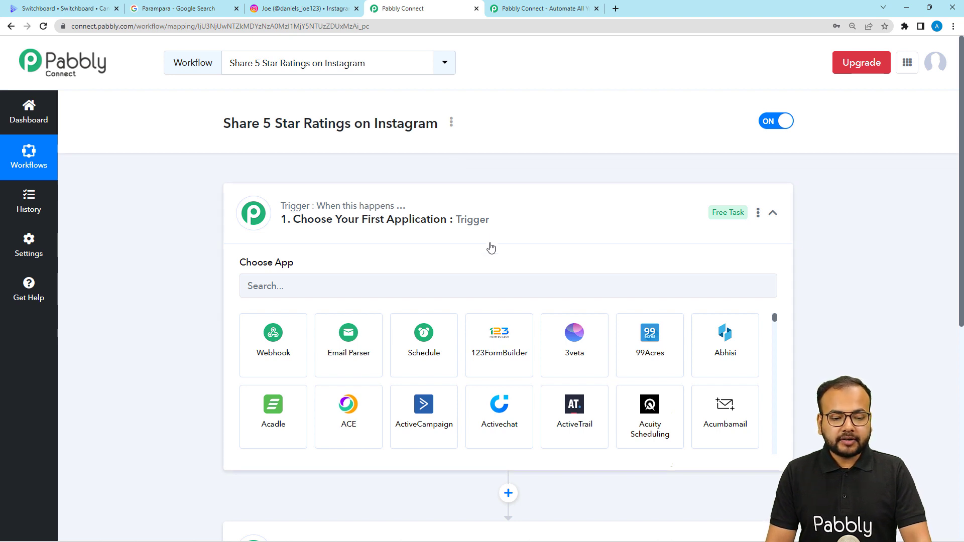
pyautogui.scroll(-1, 491, 247)
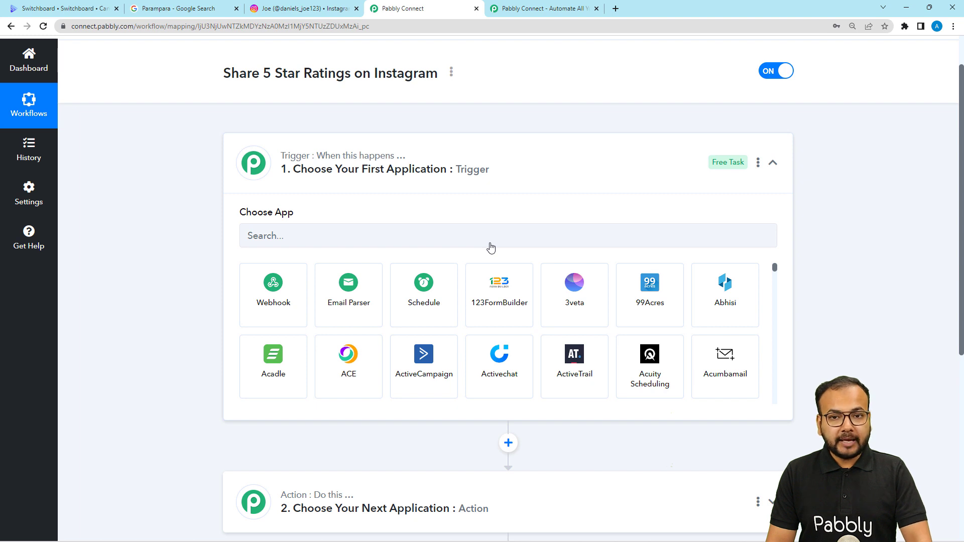
pyautogui.click(448, 244)
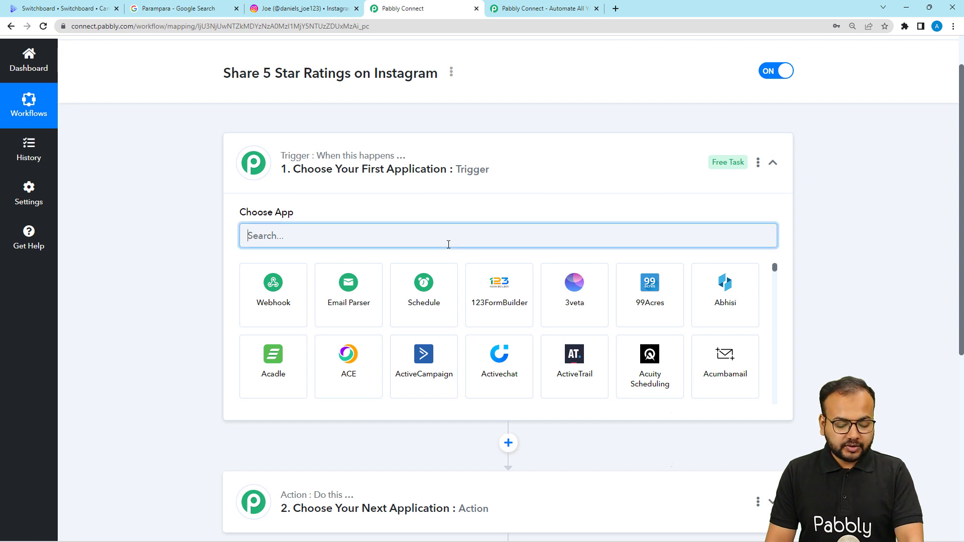
pyautogui.write('my')
pyautogui.click(282, 290)
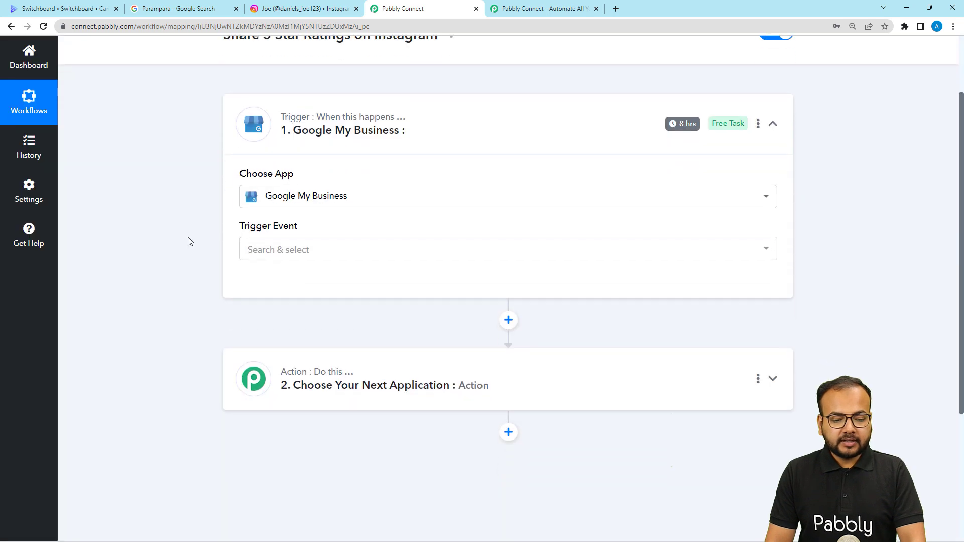
pyautogui.click(250, 237)
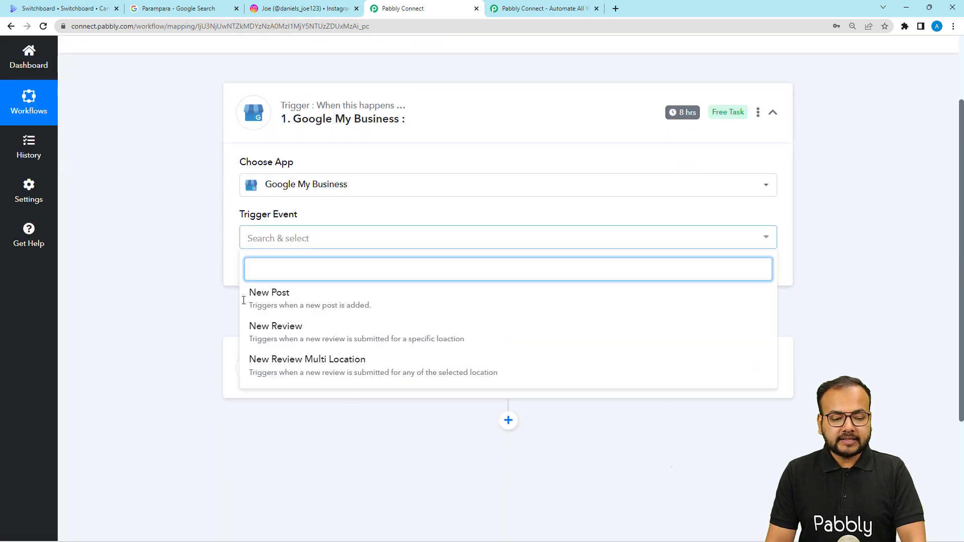
pyautogui.click(286, 338)
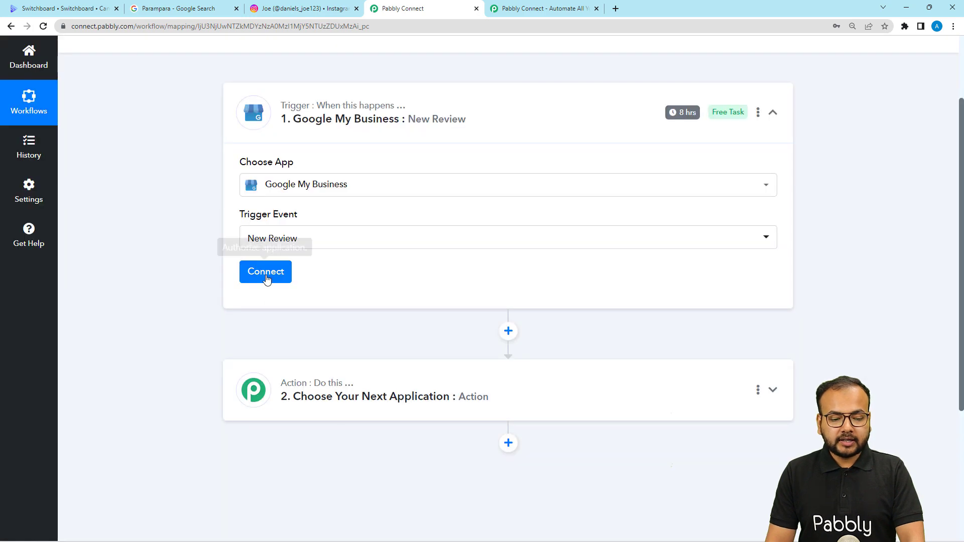
# - Add a new Google My Business connection for the trigger by signing in with the business's Google account and granting access
pyautogui.click(266, 273)
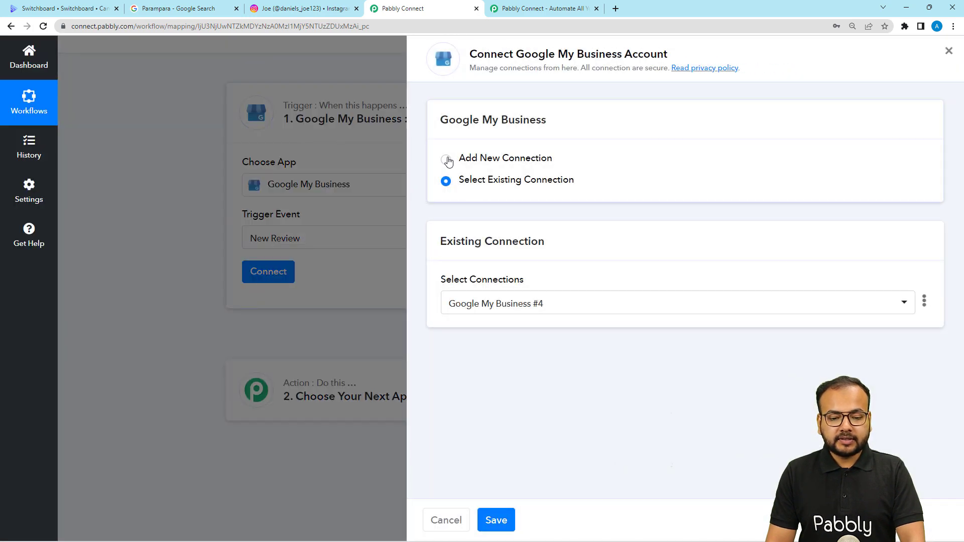
pyautogui.click(446, 159)
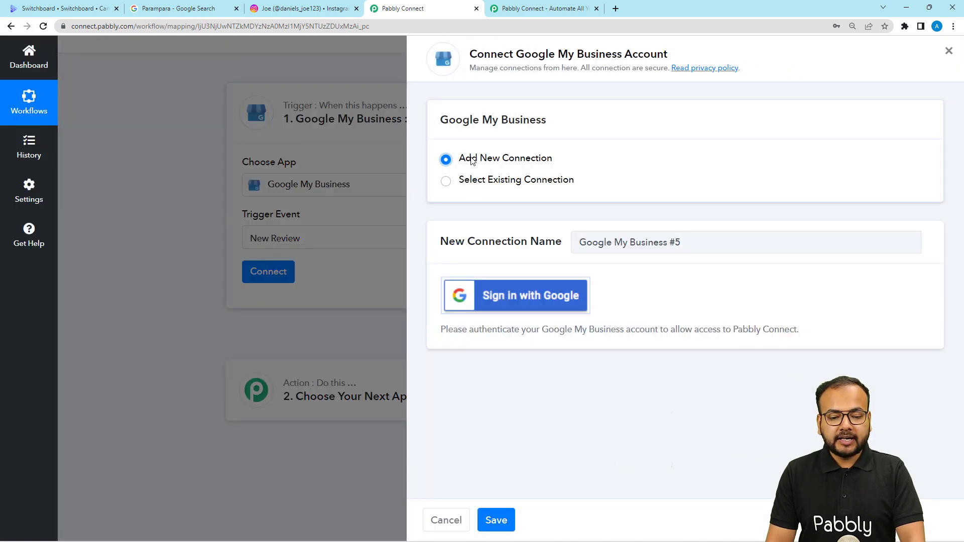
pyautogui.click(489, 295)
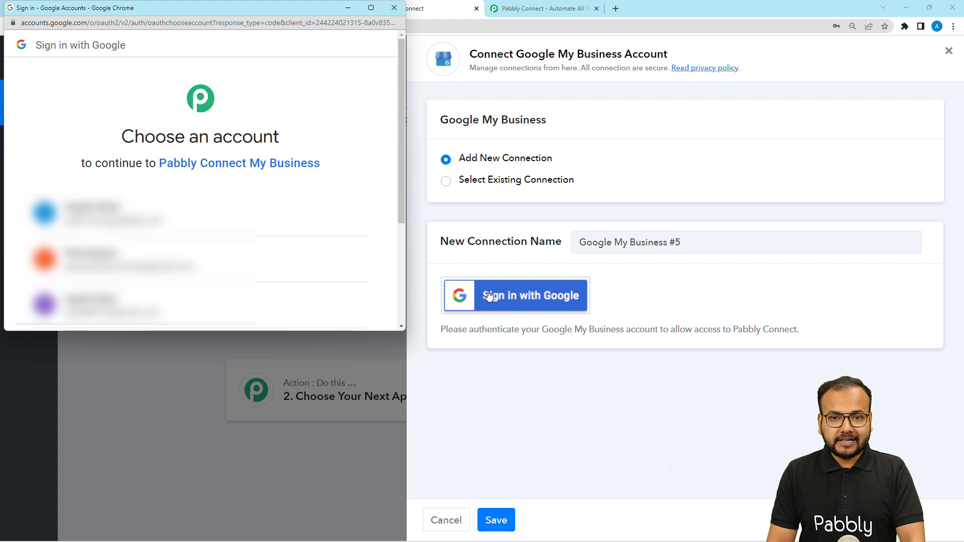
pyautogui.click(317, 269)
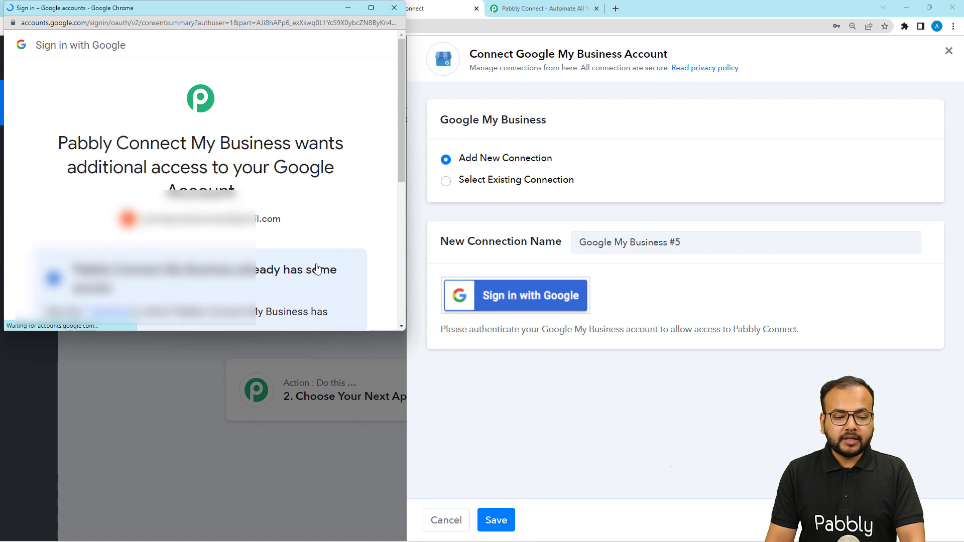
pyautogui.scroll(-6, 317, 270)
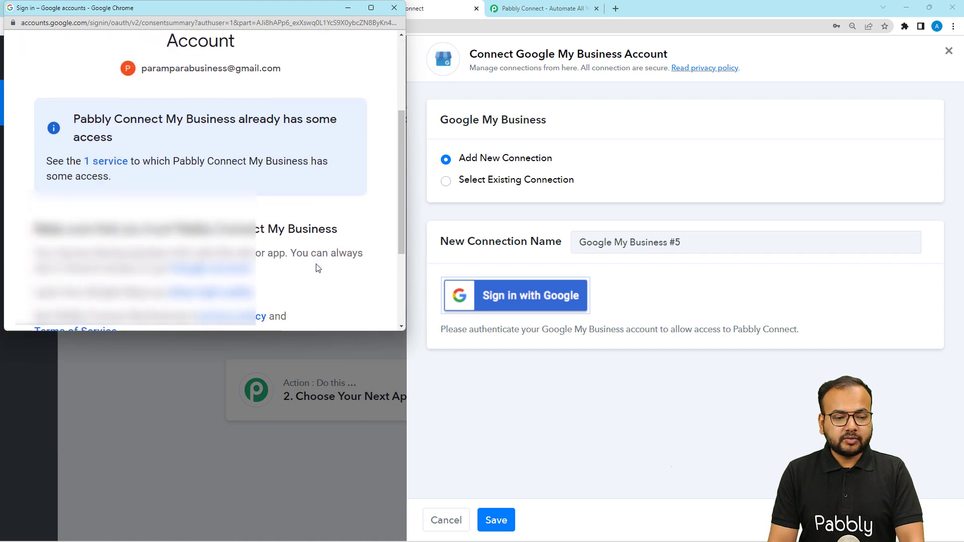
pyautogui.click(294, 247)
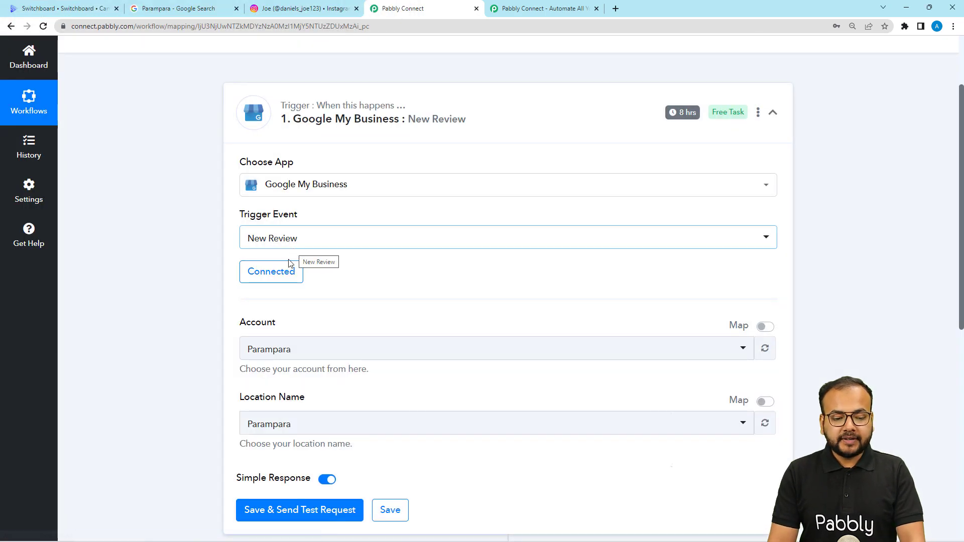
# - Check the trigger's Account and Location Name choices against the Parampara business listing on Google
pyautogui.scroll(-1, 288, 262)
pyautogui.scroll(-2, 206, 266)
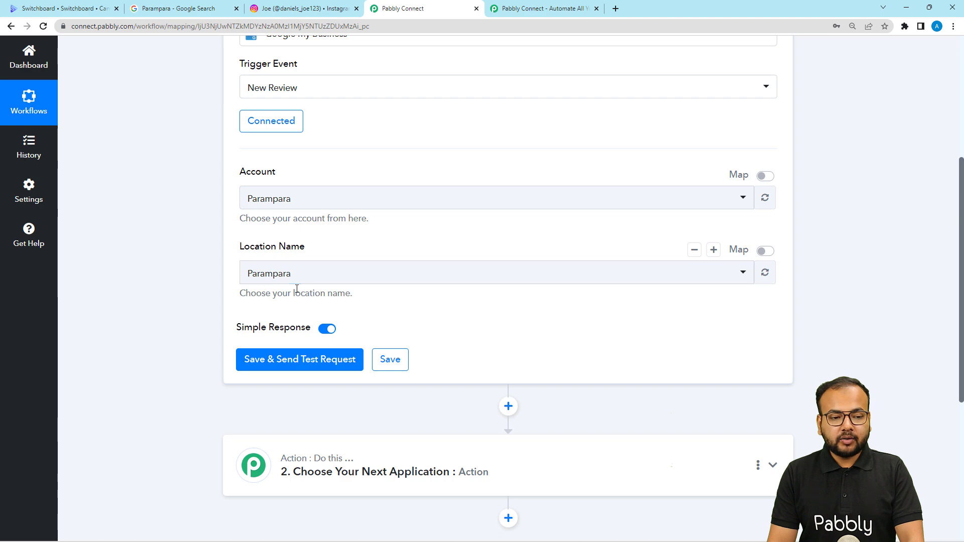
pyautogui.click(149, 11)
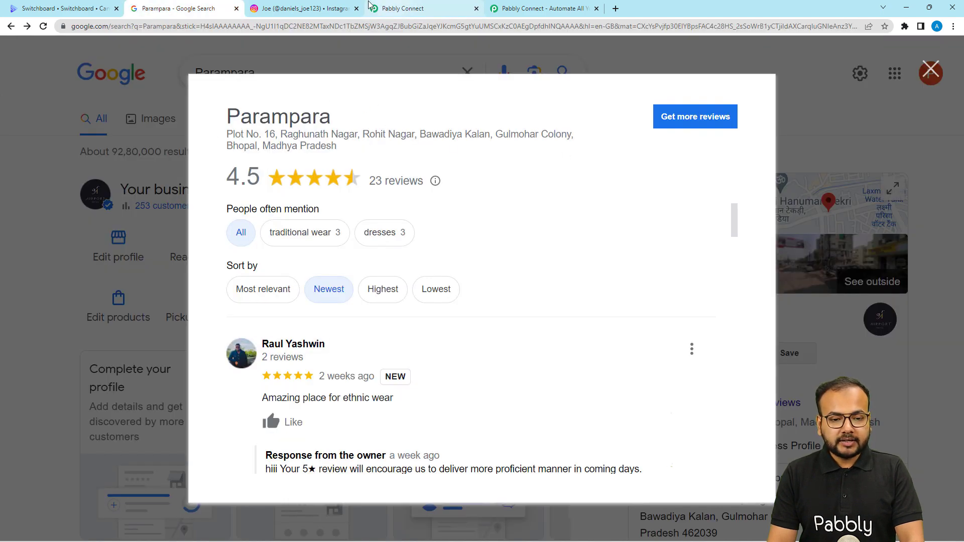
pyautogui.click(402, 9)
pyautogui.click(301, 203)
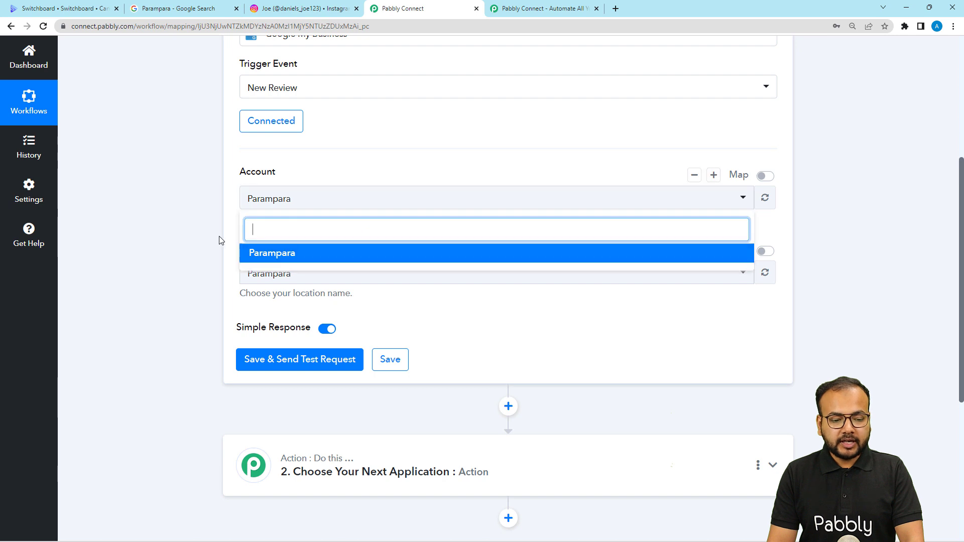
pyautogui.click(214, 236)
pyautogui.scroll(-2, 251, 211)
pyautogui.click(286, 181)
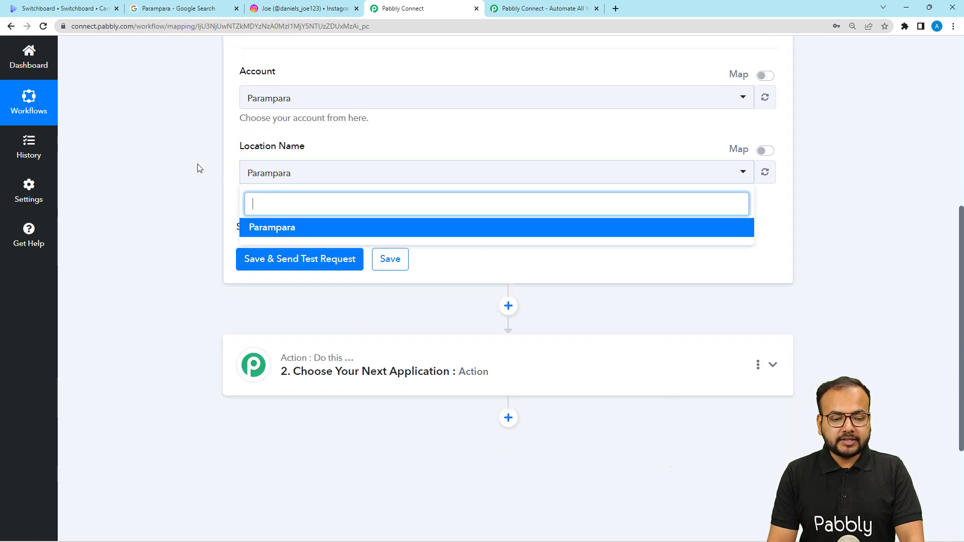
pyautogui.click(198, 166)
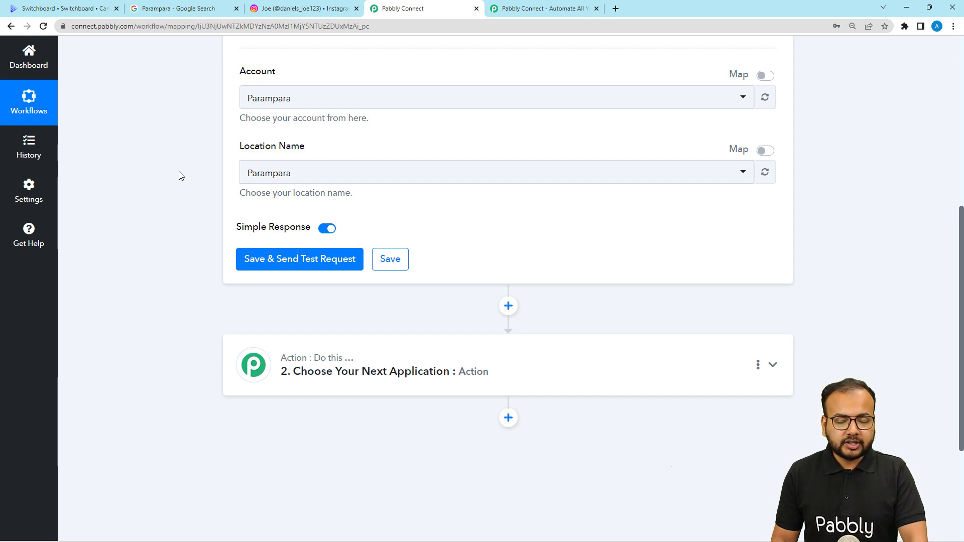
# - View the newest review in the Parampara listing, and save the trigger and send its test request
pyautogui.click(189, 14)
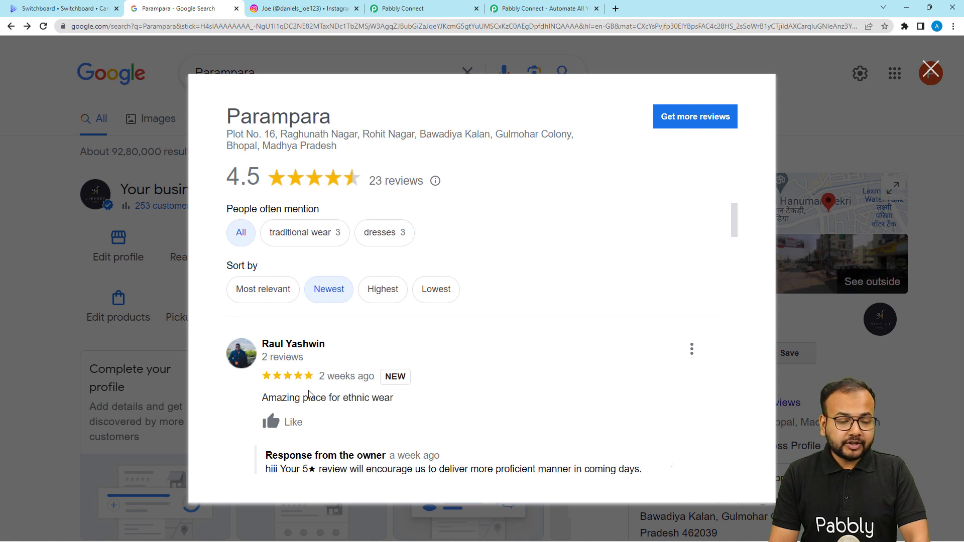
pyautogui.click(397, 7)
pyautogui.click(253, 267)
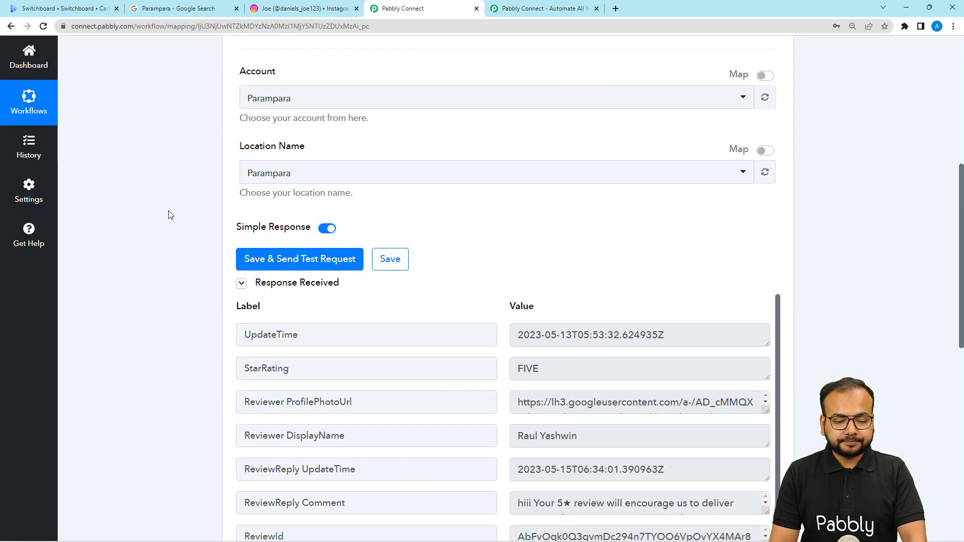
# - Examine the review fields in the trigger's test response and compare them with the newest review in the Google listing
pyautogui.scroll(-2, 169, 215)
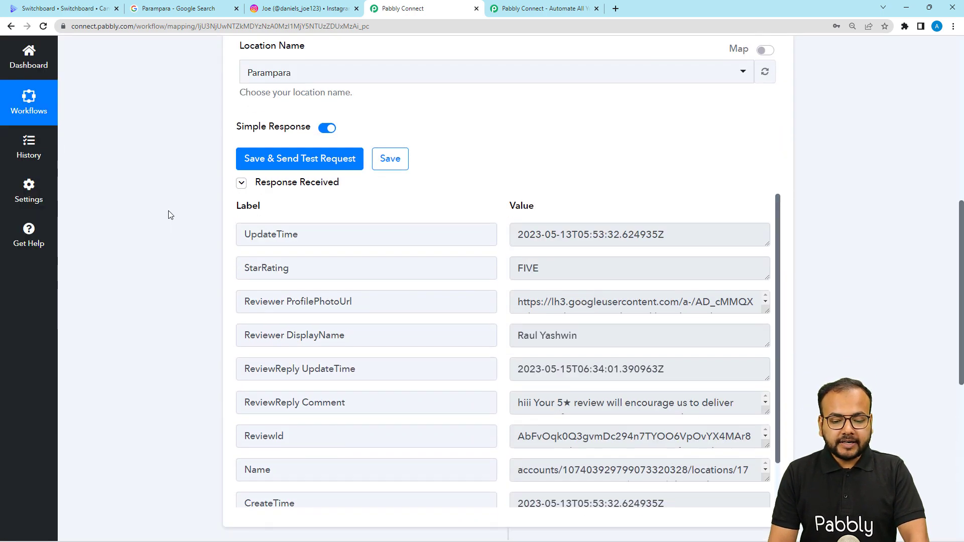
pyautogui.scroll(-1, 170, 215)
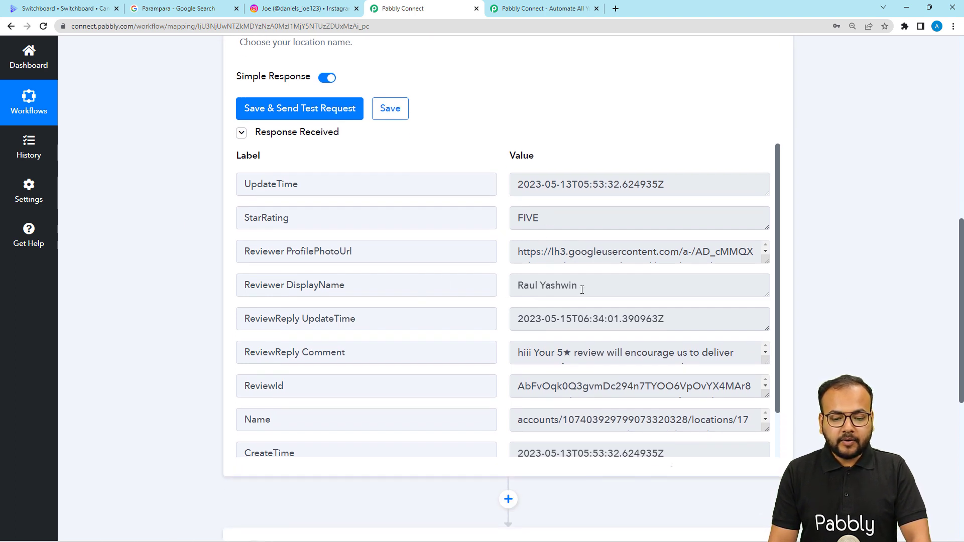
pyautogui.scroll(-1, 413, 327)
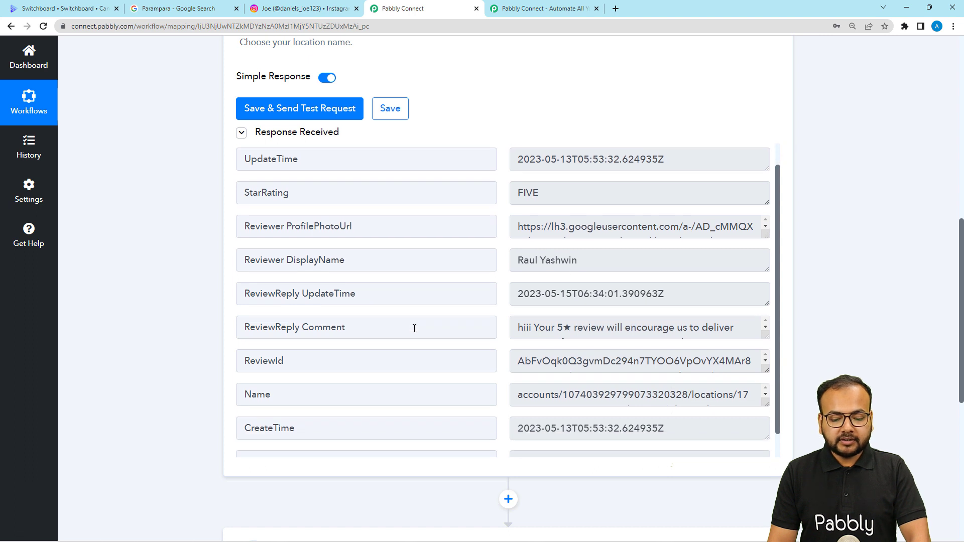
pyautogui.scroll(-2, 452, 356)
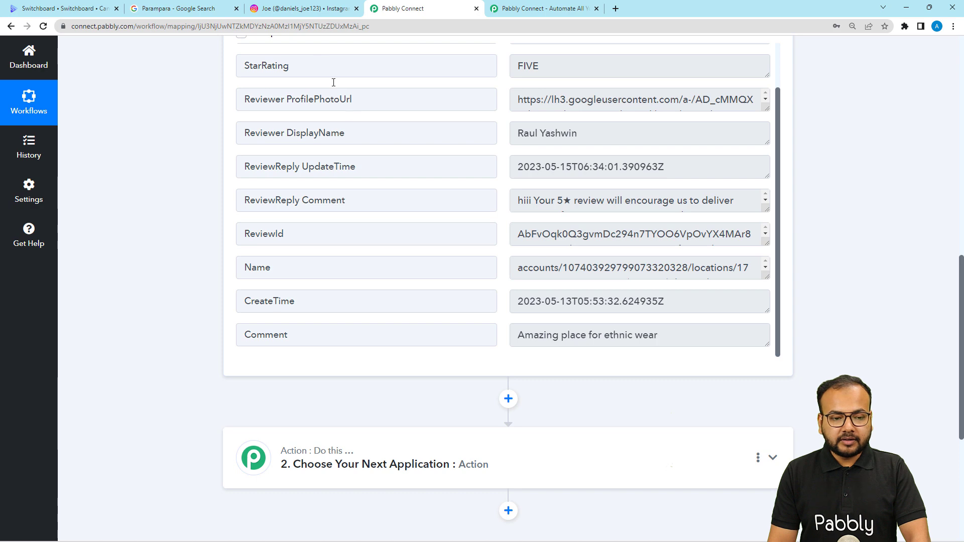
pyautogui.click(193, 11)
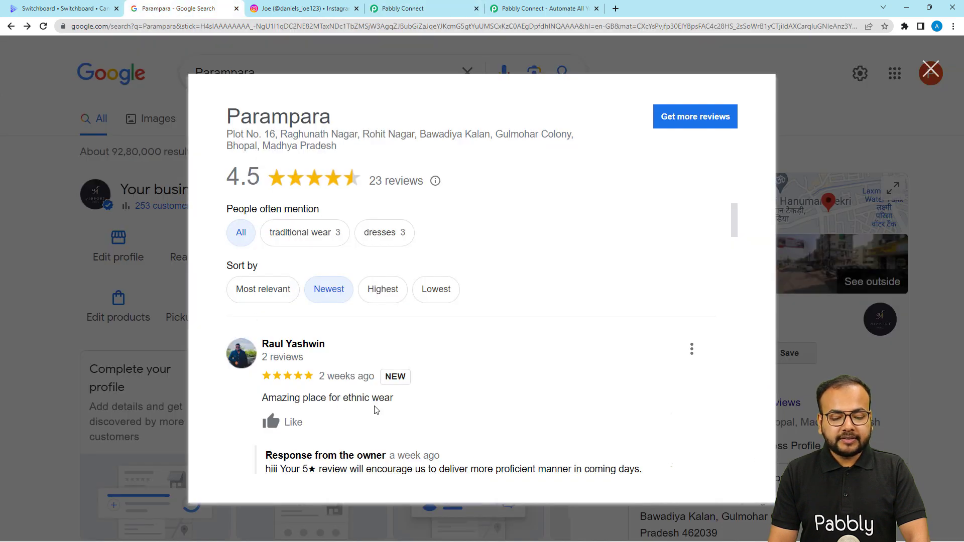
pyautogui.click(400, 9)
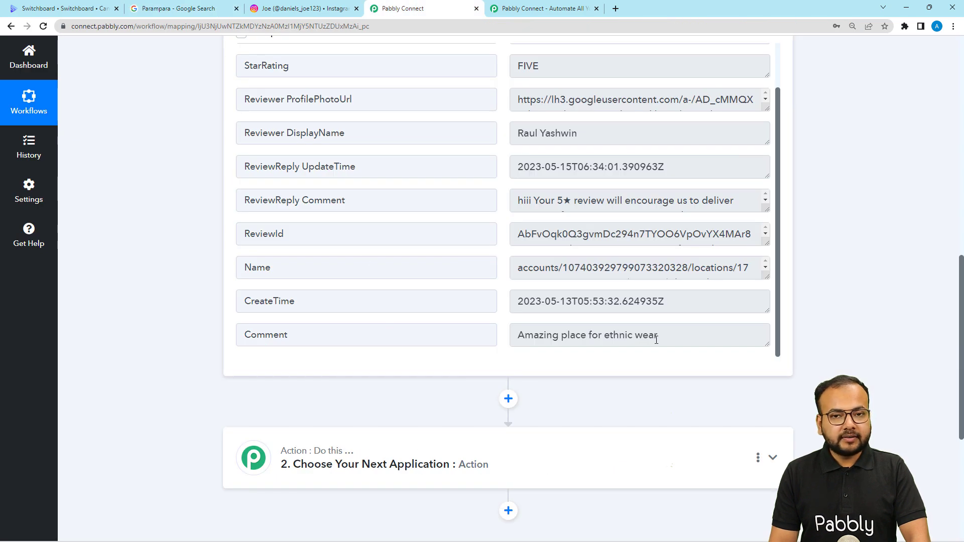
# - Choose Filter by Pabbly as the app for the workflow's second step
pyautogui.scroll(-1, 185, 277)
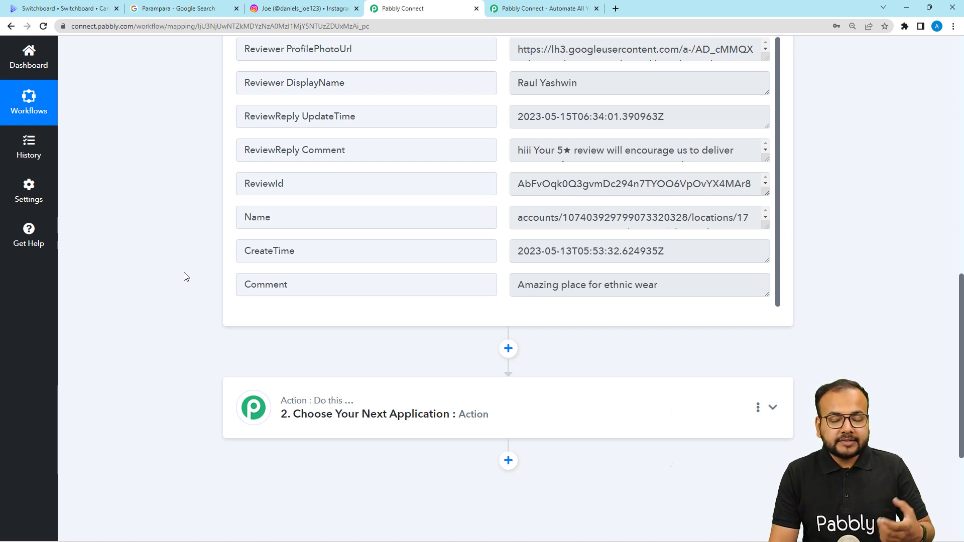
pyautogui.scroll(-1, 186, 277)
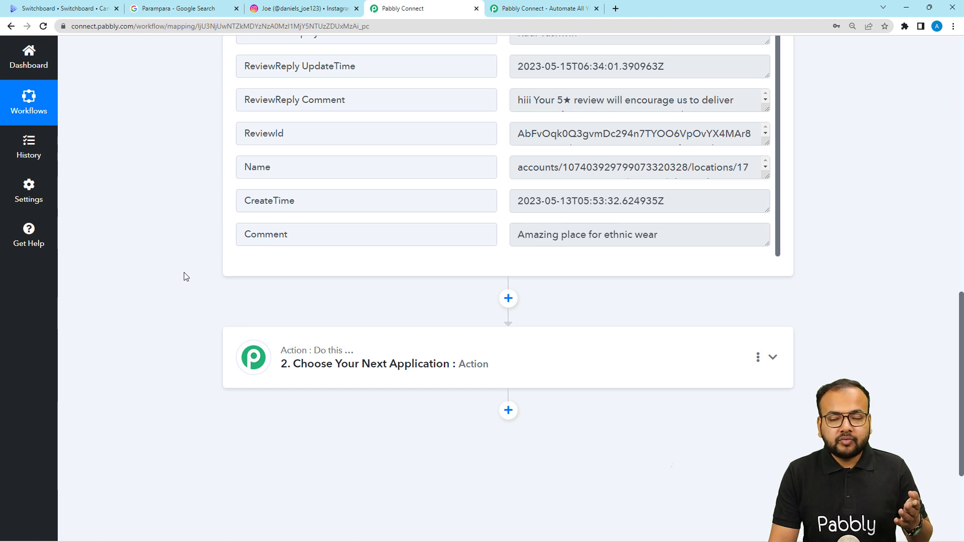
pyautogui.scroll(-1, 186, 277)
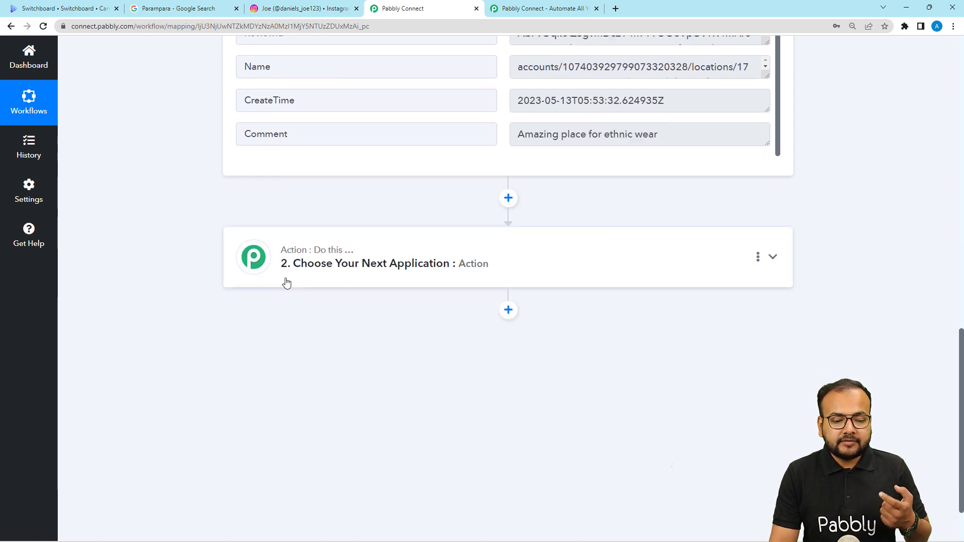
pyautogui.click(287, 283)
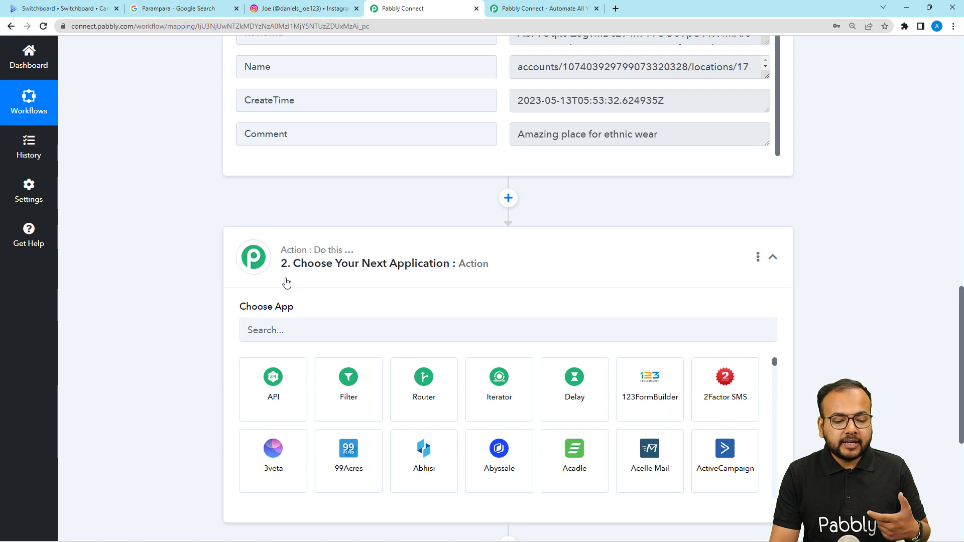
pyautogui.scroll(-1, 296, 306)
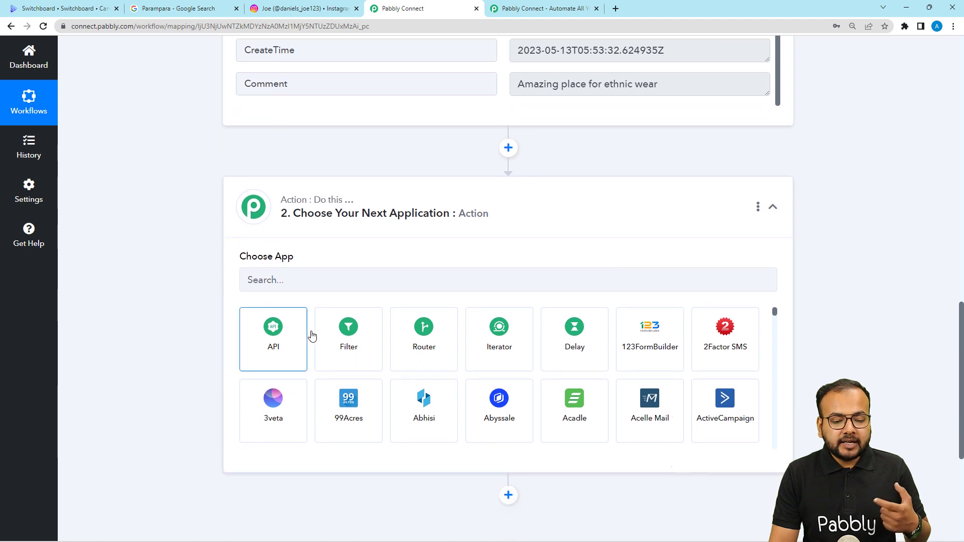
pyautogui.click(336, 354)
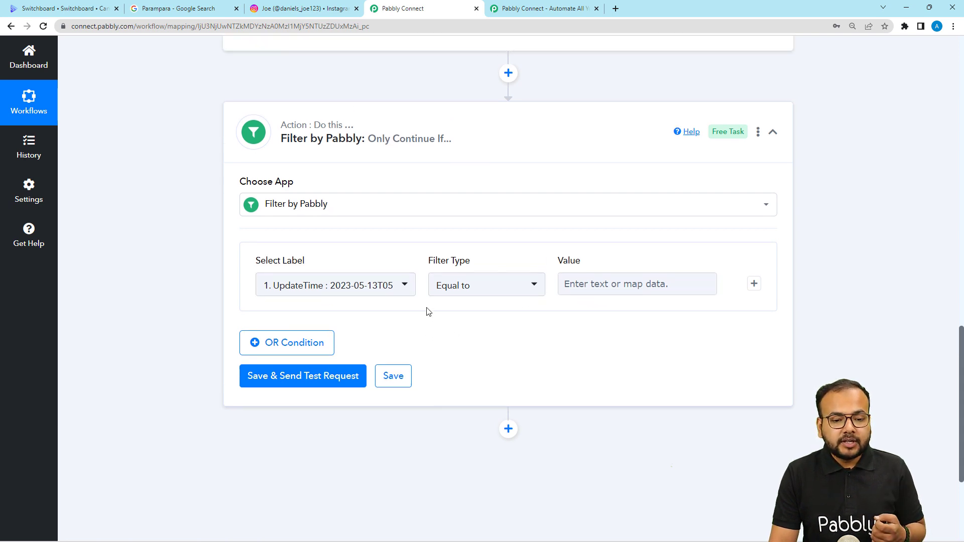
# - Set the filter's condition to the trigger's StarRating with filter type Equal to and value FIVE
pyautogui.scroll(5, 426, 312)
pyautogui.scroll(4, 367, 333)
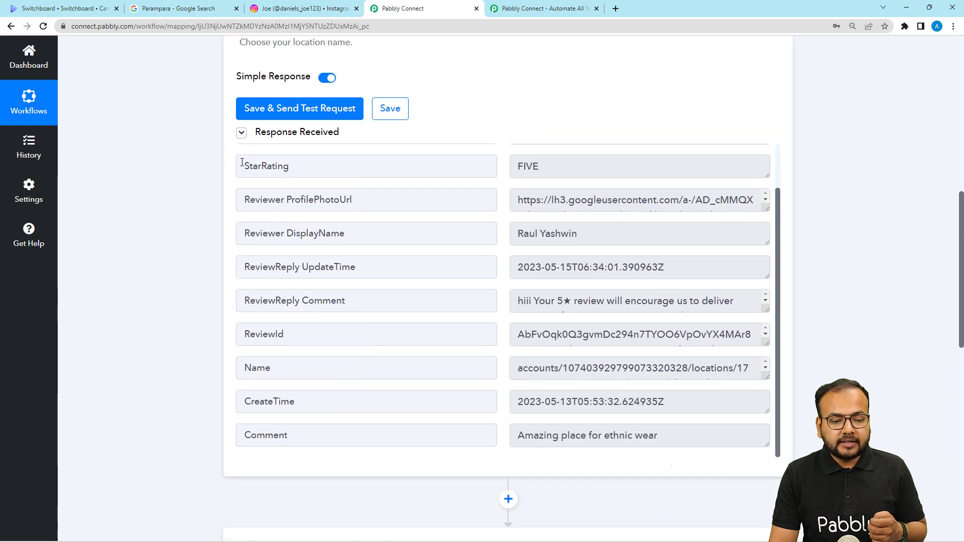
pyautogui.moveTo(294, 174); pyautogui.dragTo(236, 180)
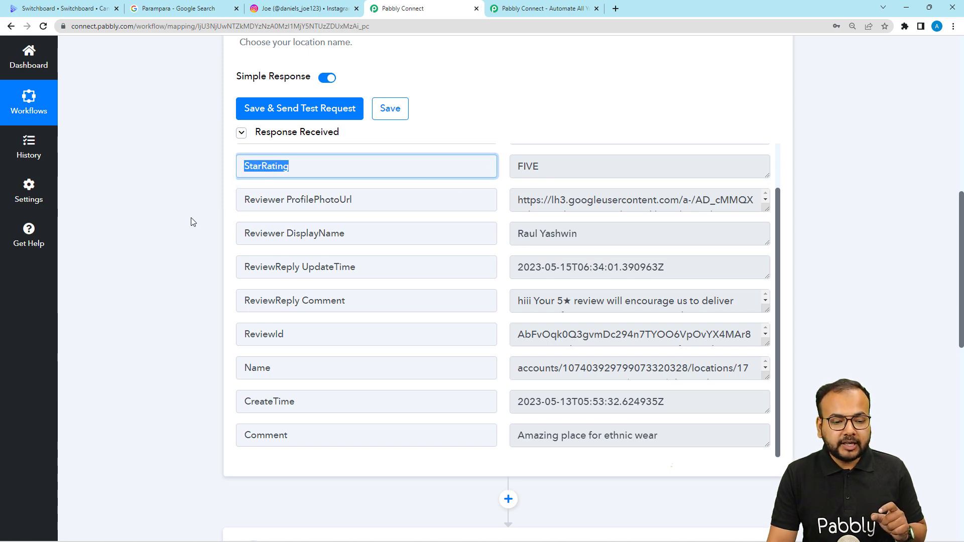
pyautogui.scroll(-10, 182, 221)
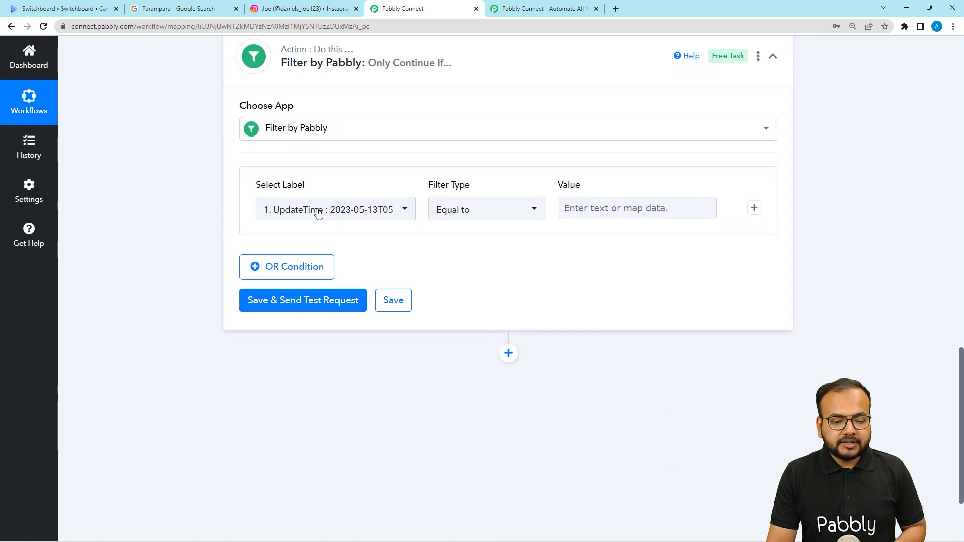
pyautogui.click(317, 213)
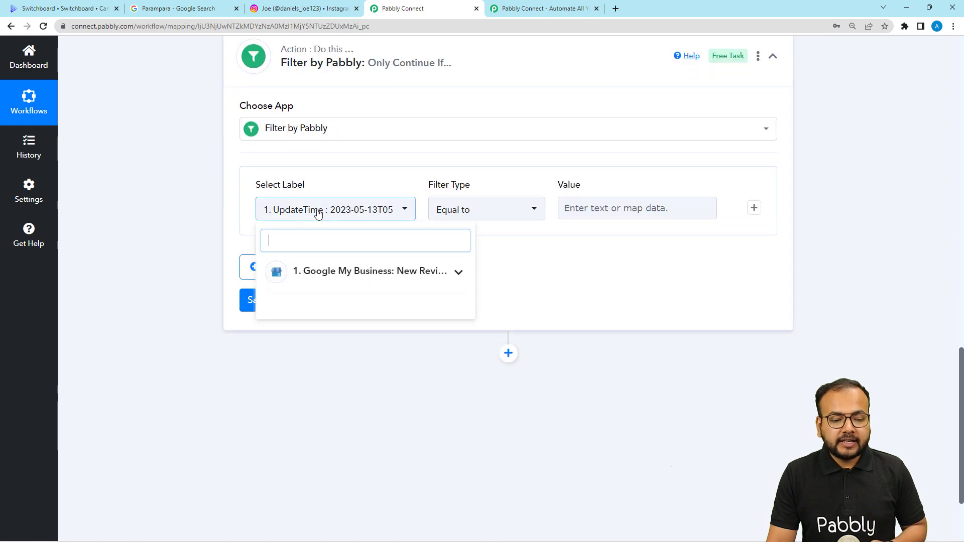
pyautogui.click(404, 288)
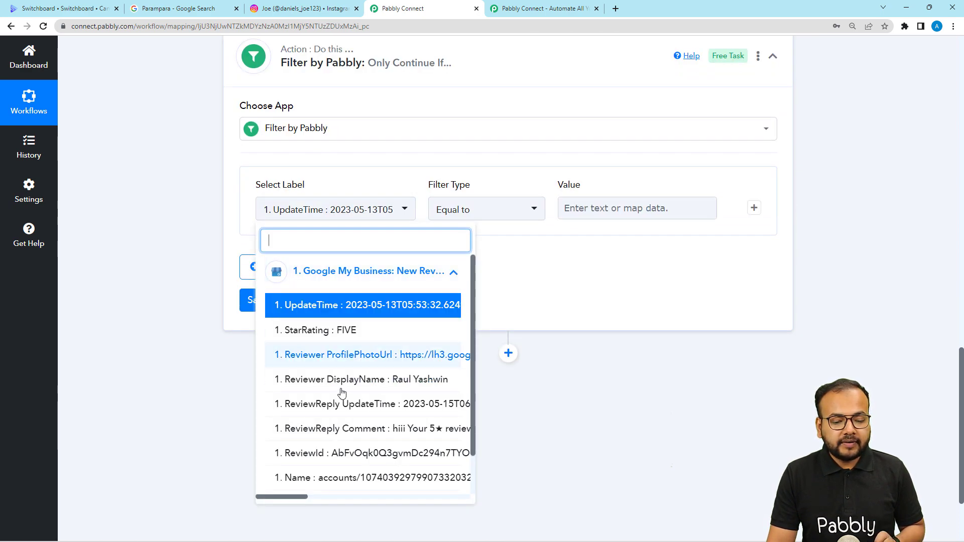
pyautogui.click(321, 332)
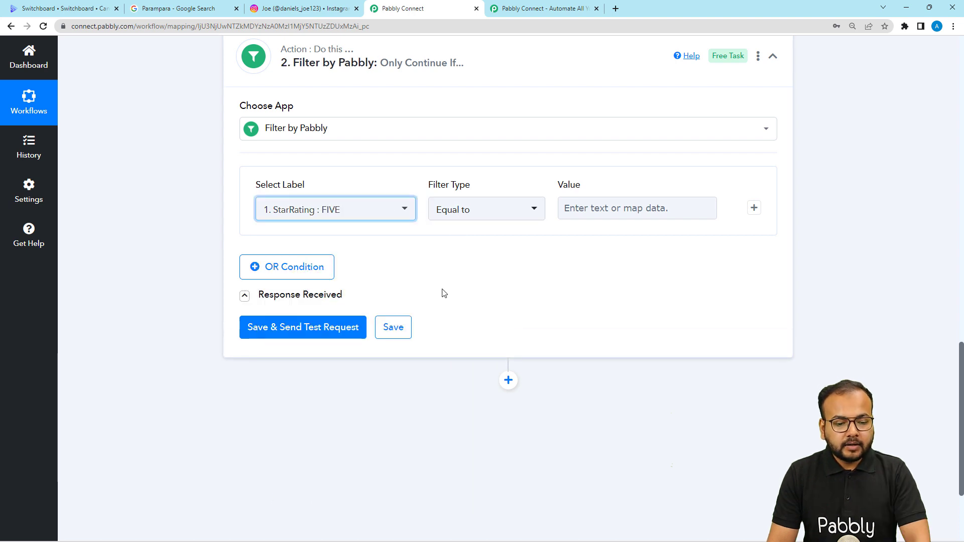
pyautogui.click(413, 250)
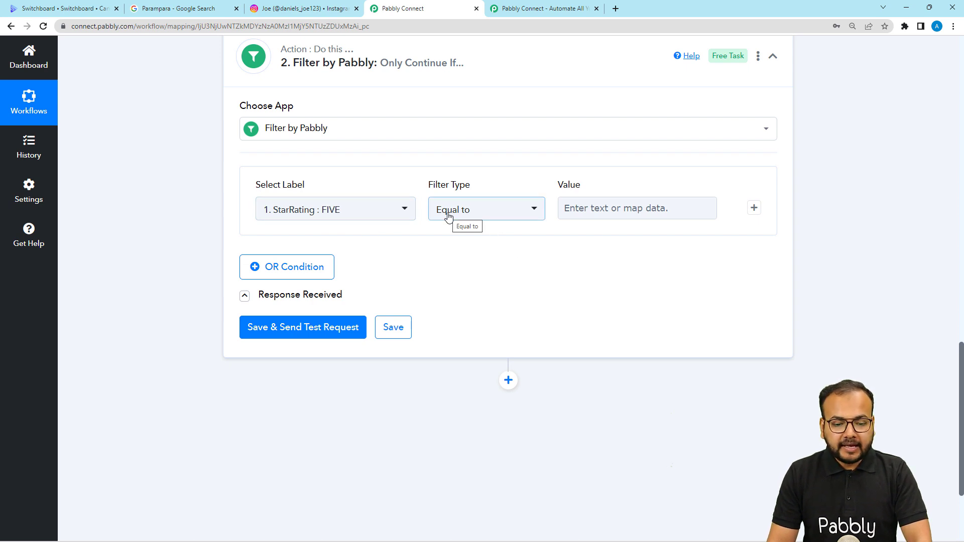
pyautogui.click(575, 215)
pyautogui.write('FIVE')
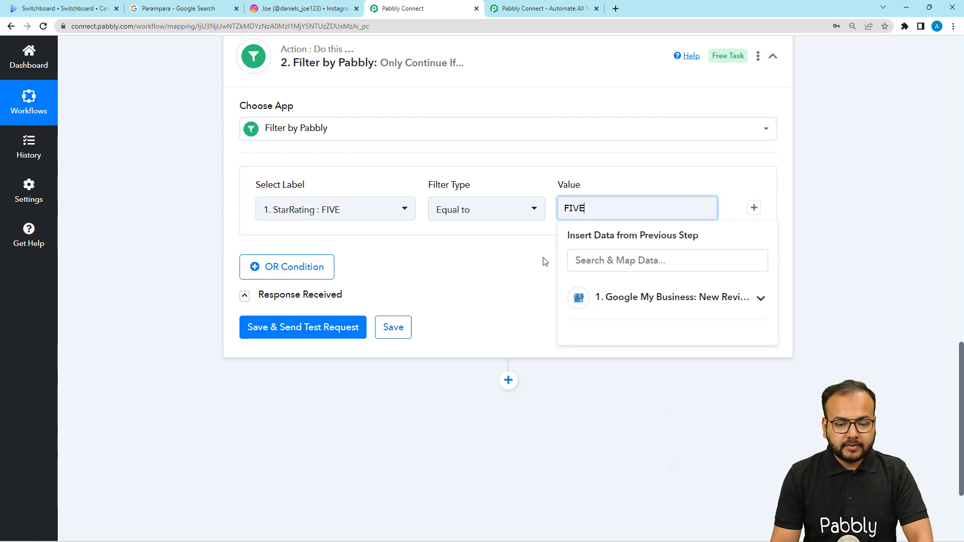
pyautogui.click(544, 261)
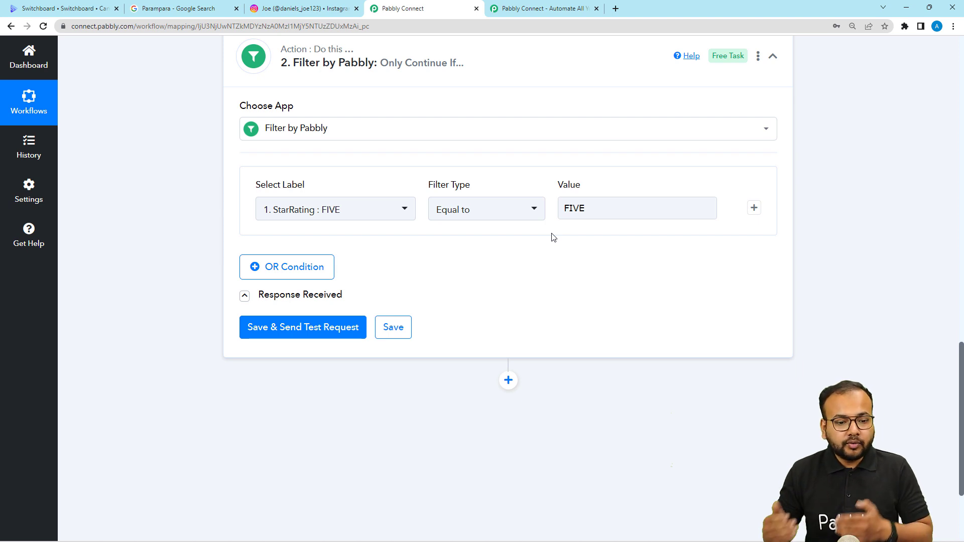
# - Add an OR condition to the filter using the trigger's StarRating, filter type Equal to and value FOUR
pyautogui.click(279, 277)
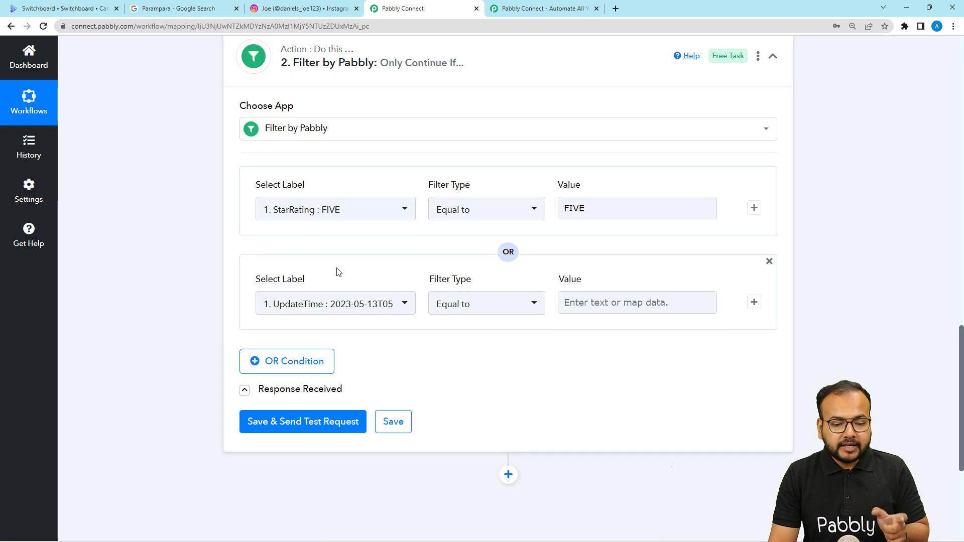
pyautogui.scroll(-1, 337, 271)
pyautogui.click(333, 262)
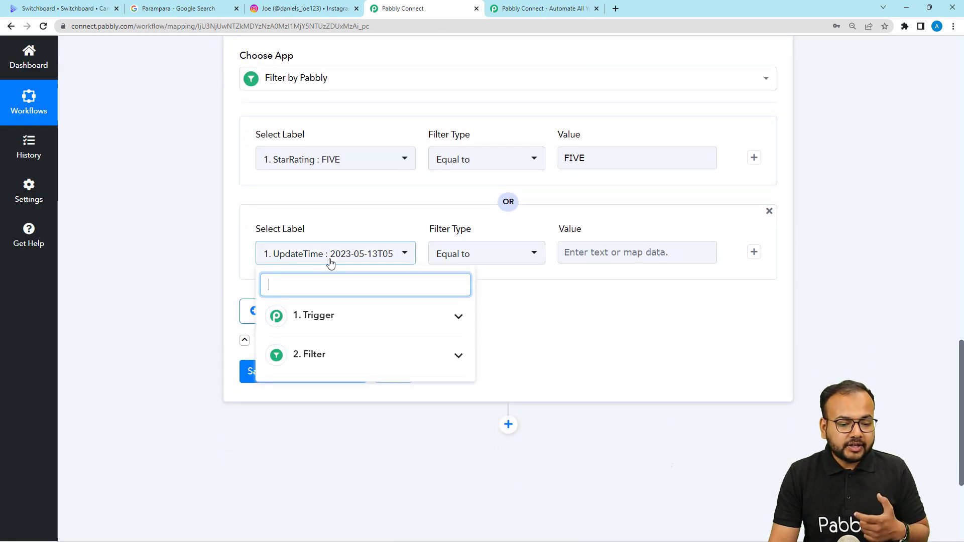
pyautogui.click(319, 356)
pyautogui.click(322, 316)
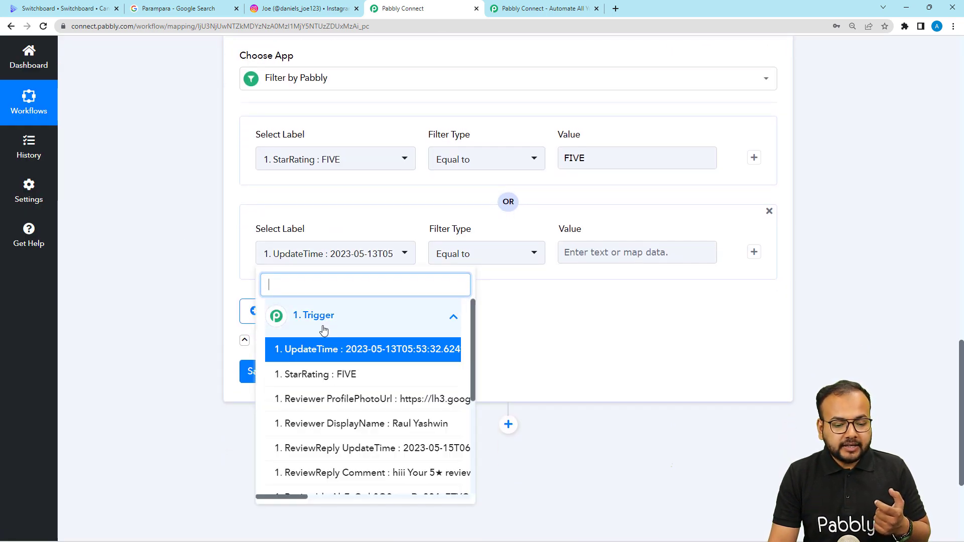
pyautogui.click(328, 374)
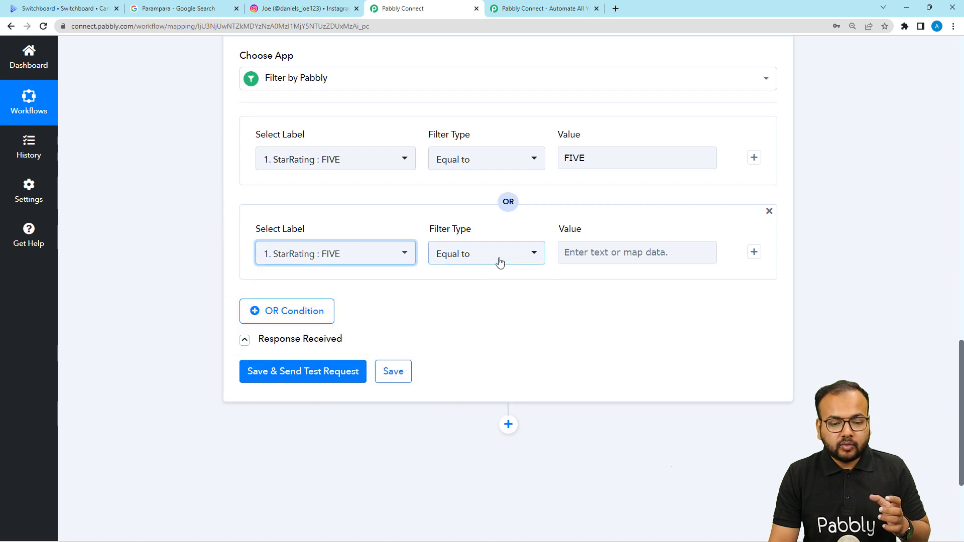
pyautogui.click(589, 261)
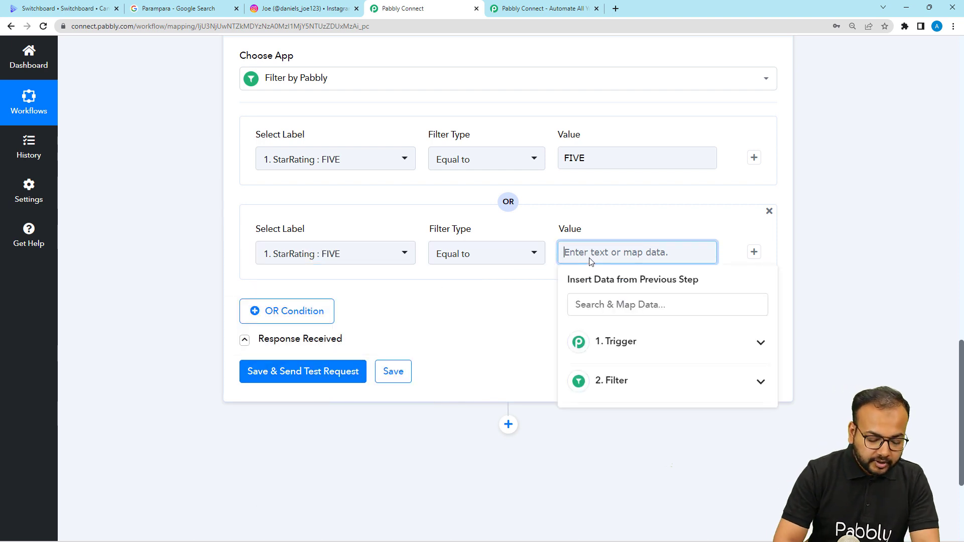
pyautogui.write('FOUR')
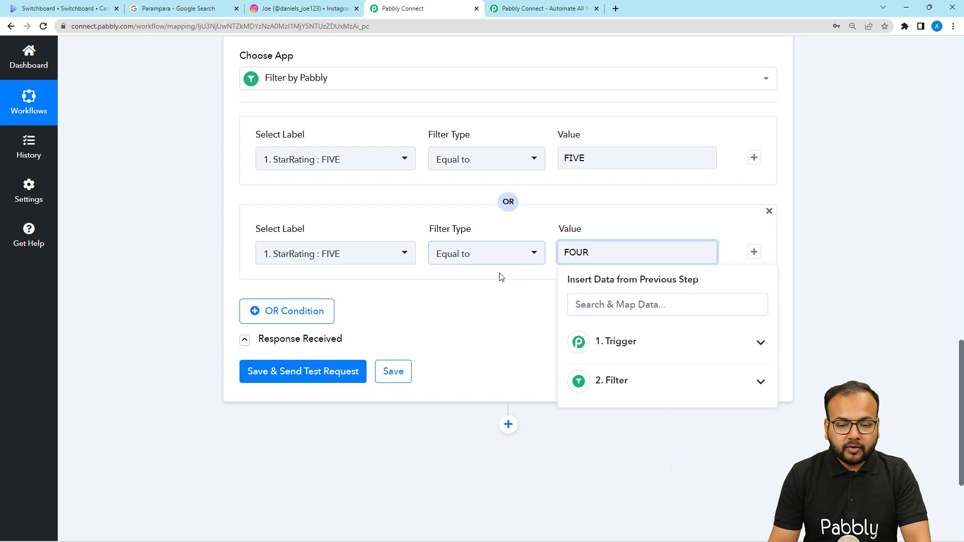
pyautogui.click(502, 276)
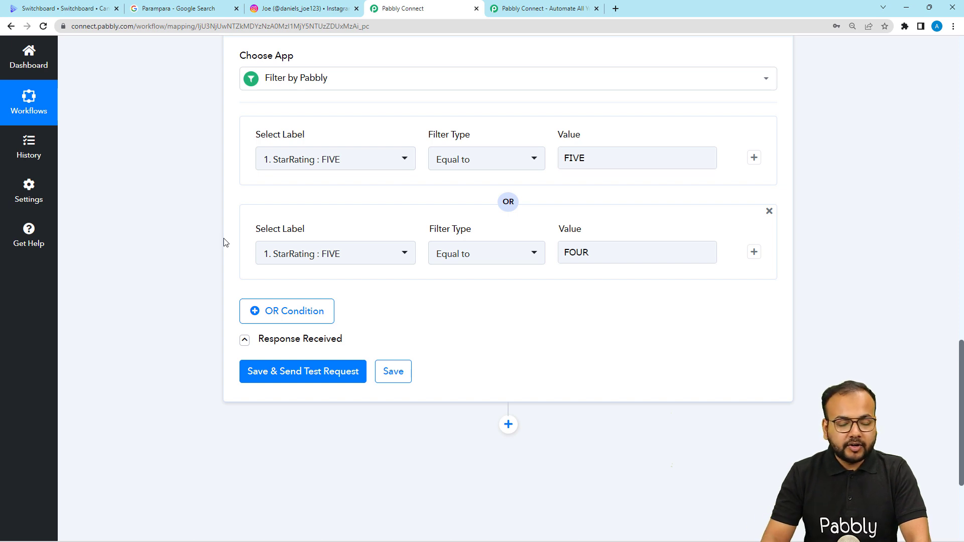
# - Save the filter with both conditions and send its test request
pyautogui.scroll(-2, 224, 243)
pyautogui.click(303, 270)
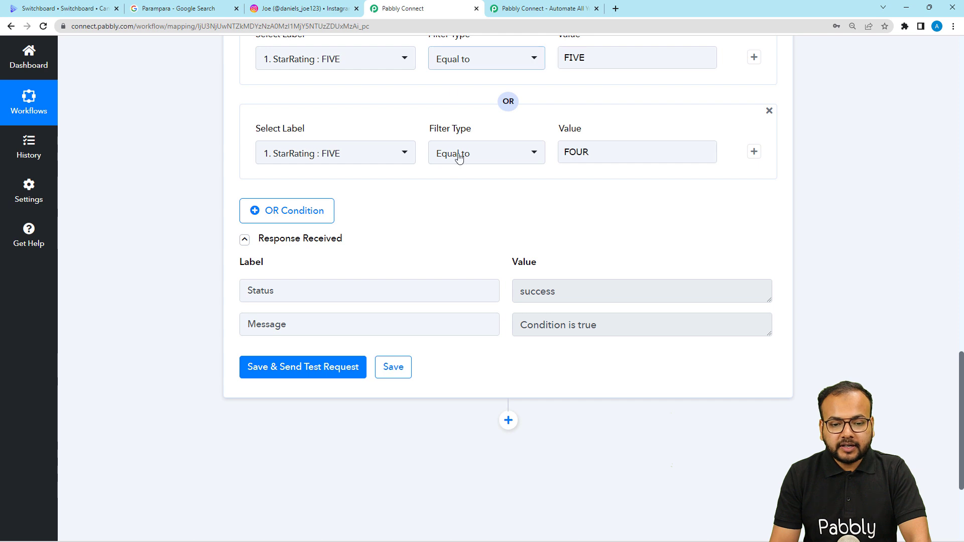
pyautogui.scroll(1, 494, 266)
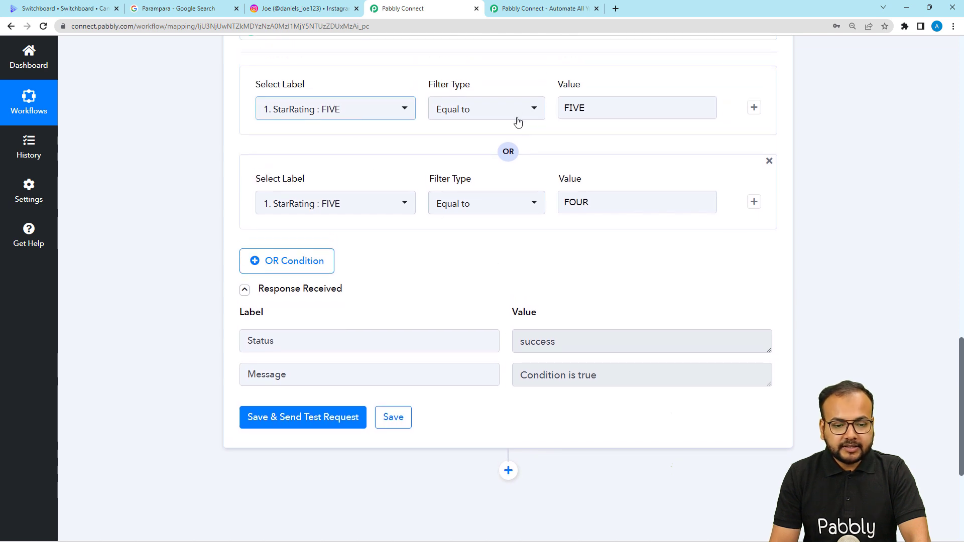
# - Add an action step after the filter with Switchboard Canvas as the app and Create Image(s) as the action event
pyautogui.scroll(-1, 533, 274)
pyautogui.scroll(-4, 534, 281)
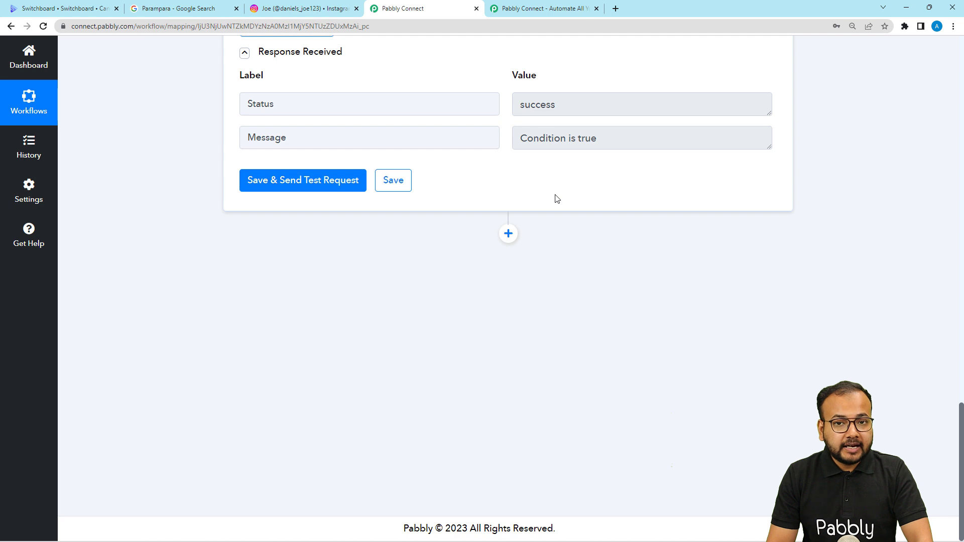
pyautogui.click(508, 234)
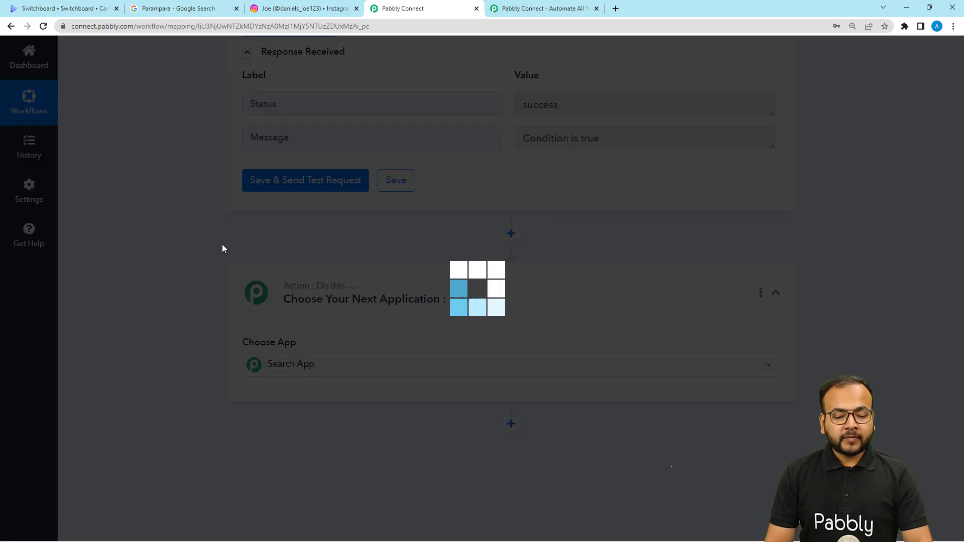
pyautogui.scroll(-2, 224, 248)
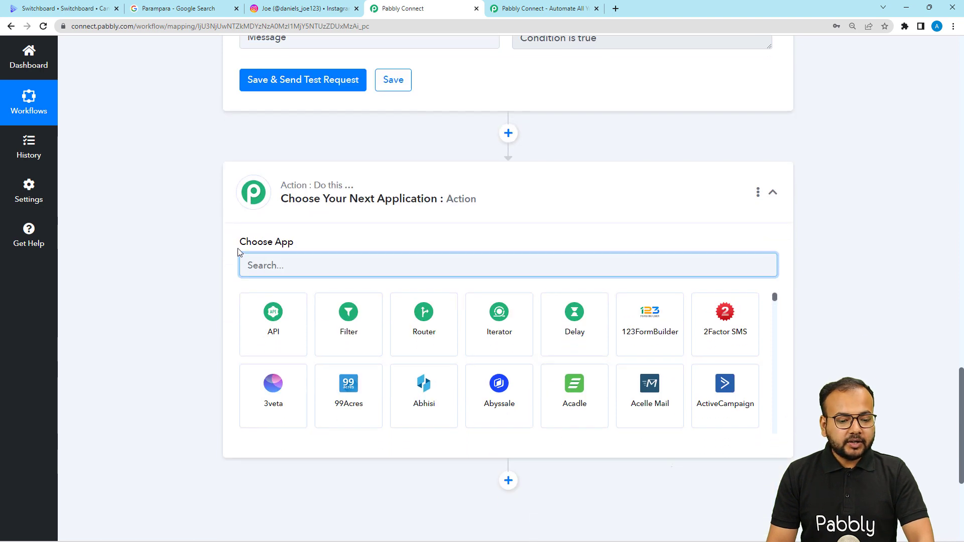
pyautogui.write('swi')
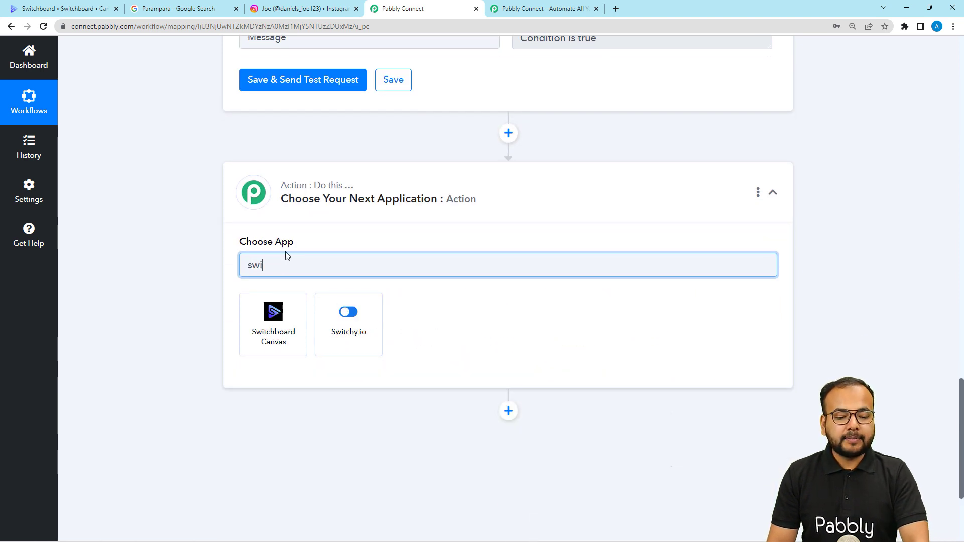
pyautogui.click(291, 318)
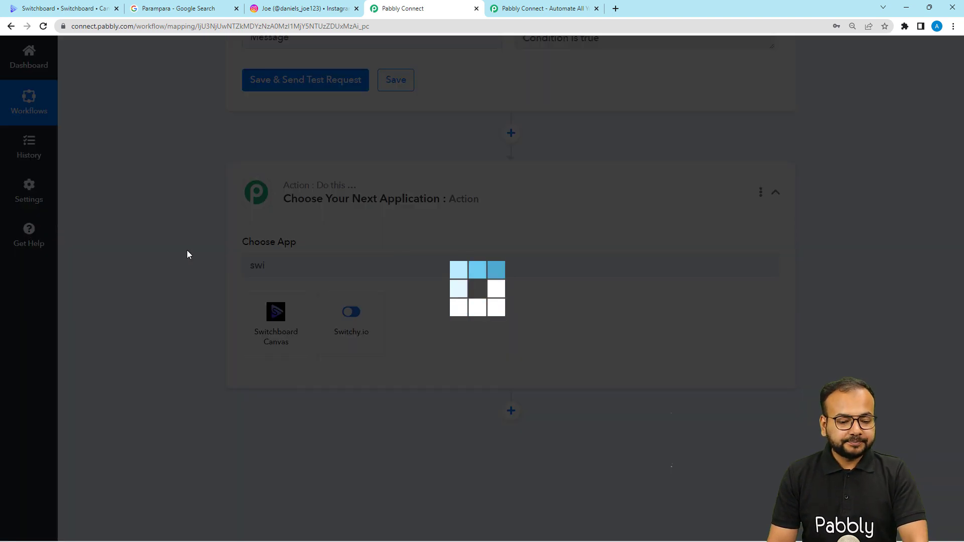
pyautogui.scroll(-2, 185, 254)
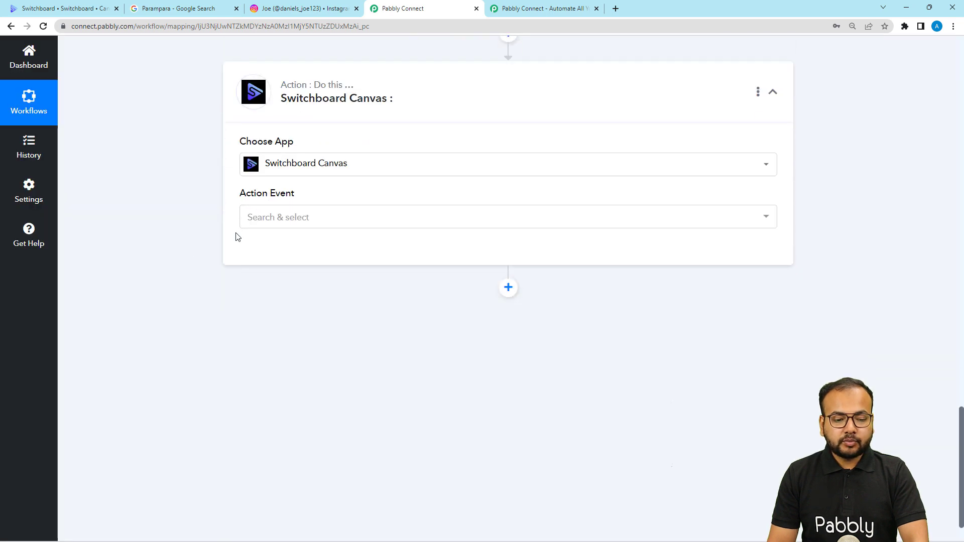
pyautogui.click(284, 219)
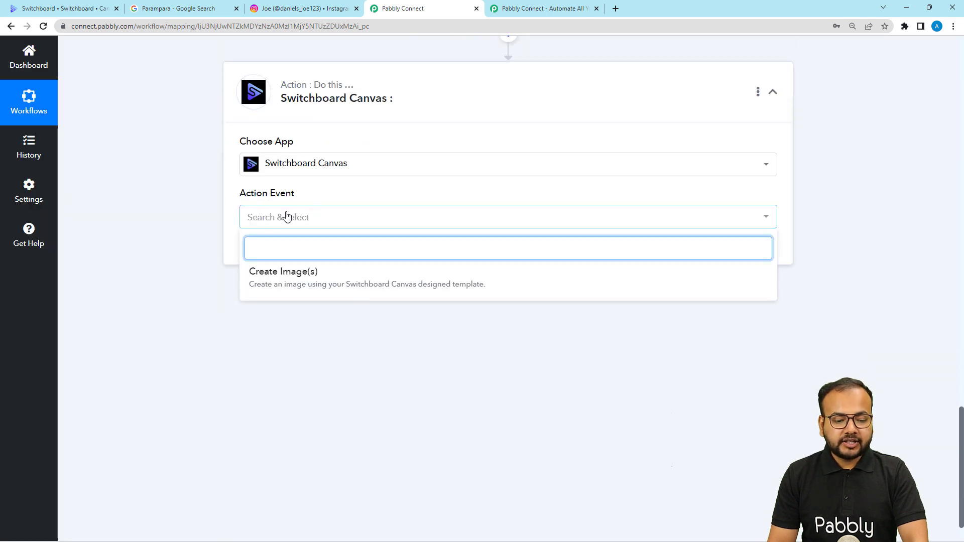
pyautogui.click(275, 285)
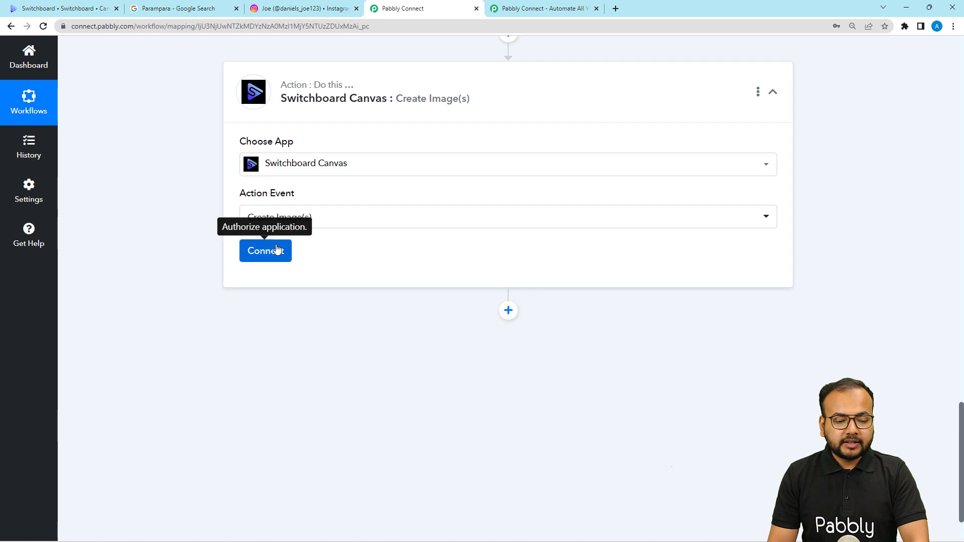
# - Start a new Switchboard Canvas connection and copy the POST API key from the Switchboard account's Templates page
pyautogui.click(276, 251)
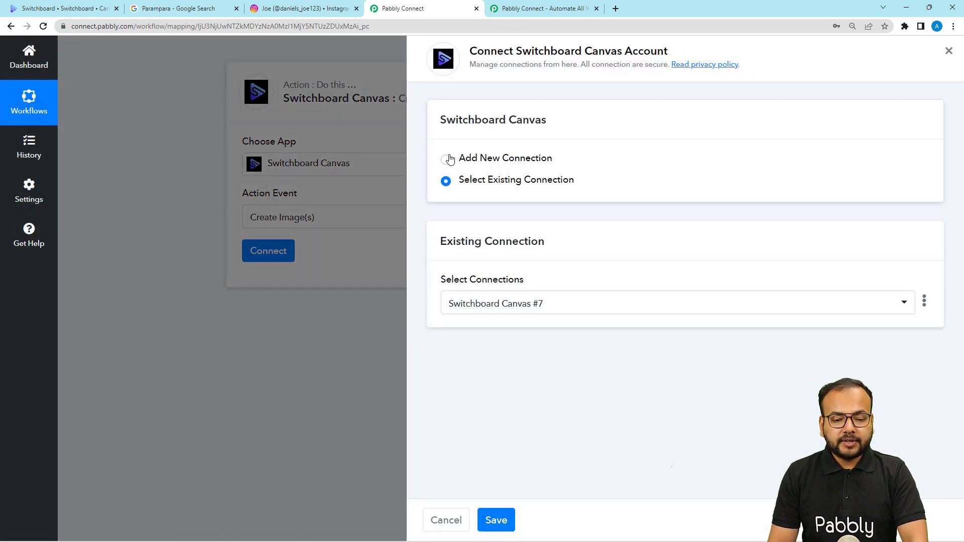
pyautogui.click(447, 160)
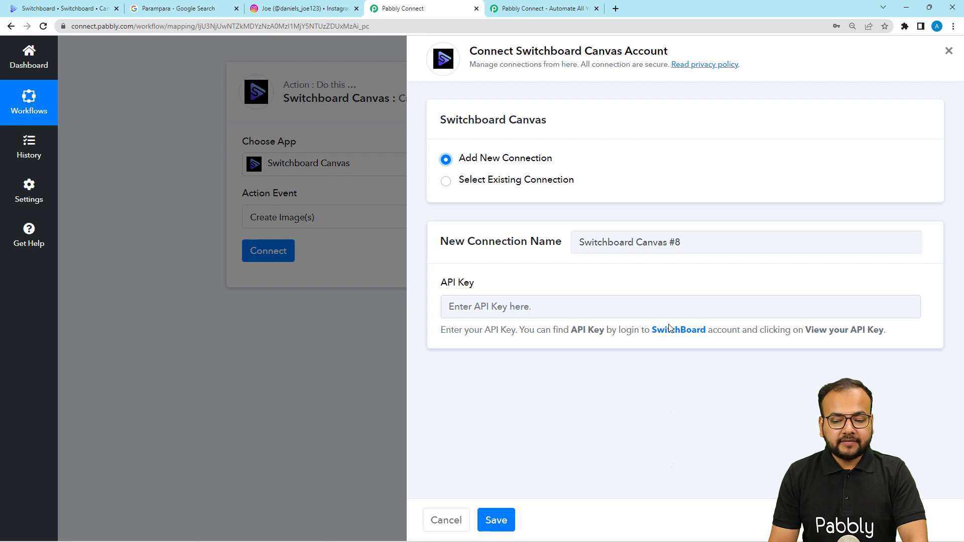
pyautogui.click(99, 14)
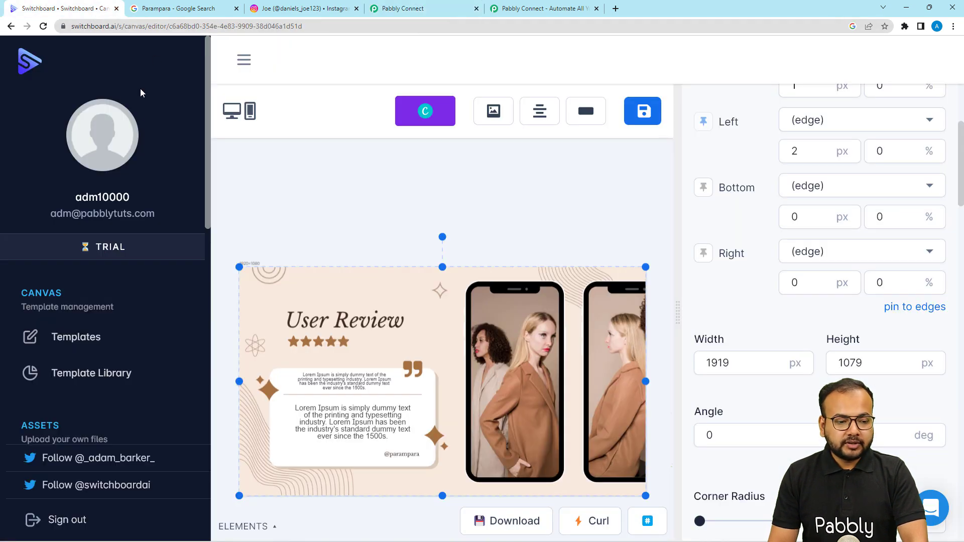
pyautogui.click(54, 344)
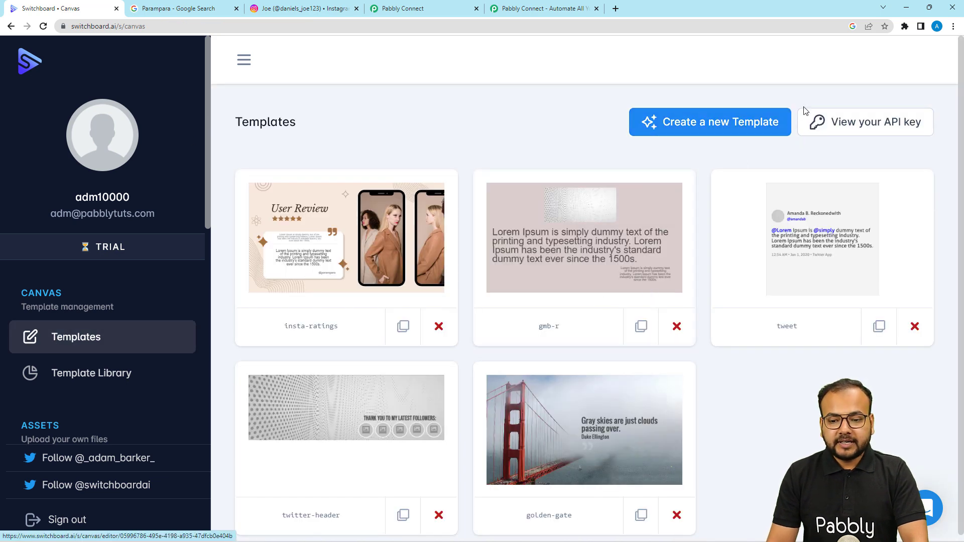
pyautogui.click(878, 129)
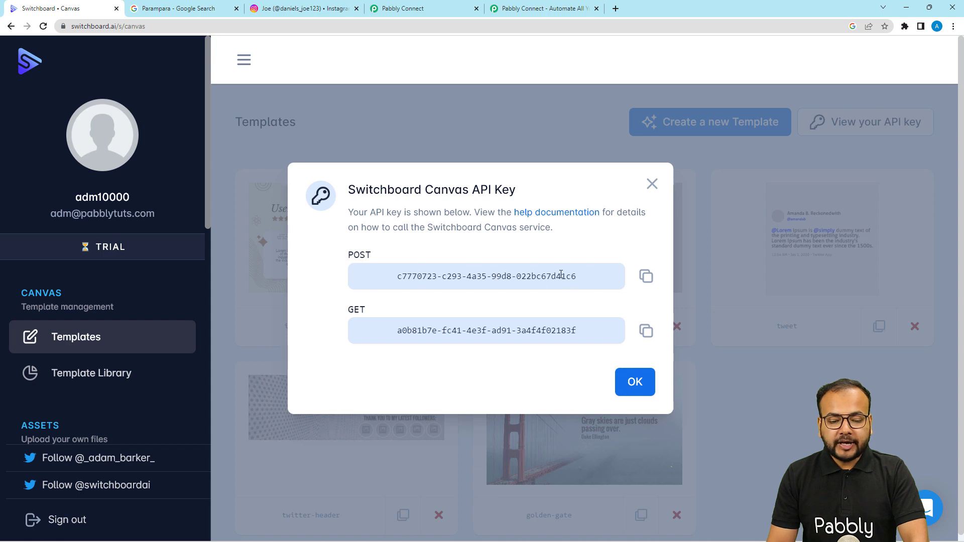
pyautogui.click(647, 277)
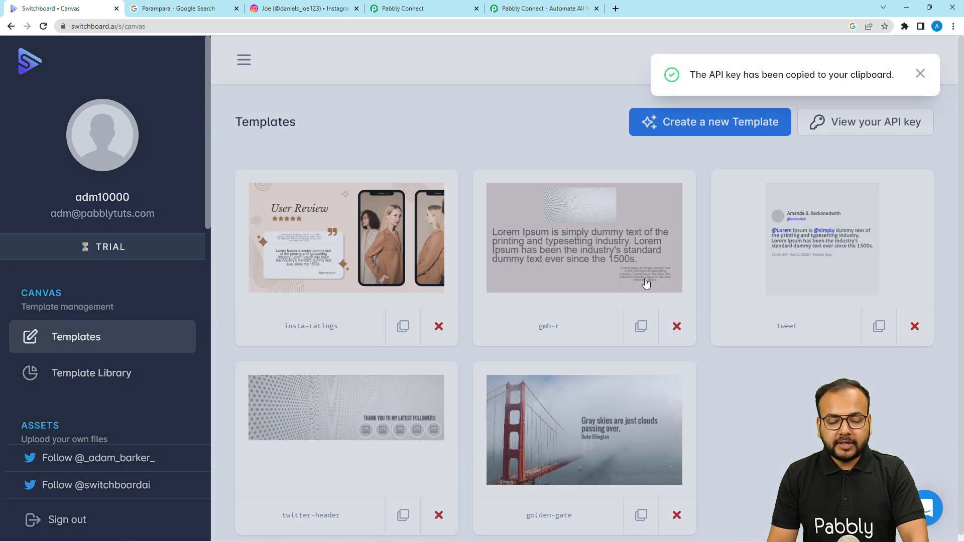
# - Back in Pabbly Connect, paste the API key into the new Switchboard Canvas connection and save it
pyautogui.click(421, 11)
pyautogui.rightClick(478, 303)
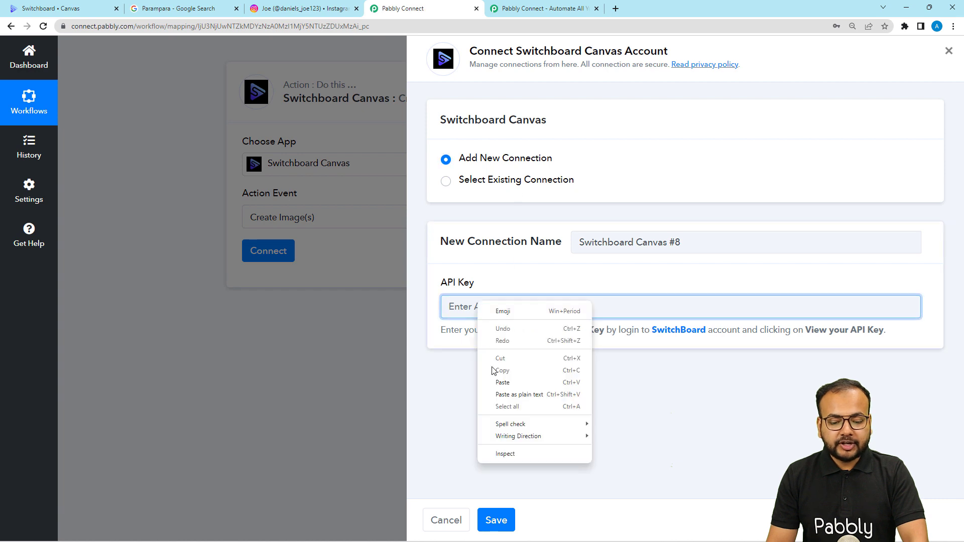
pyautogui.click(502, 382)
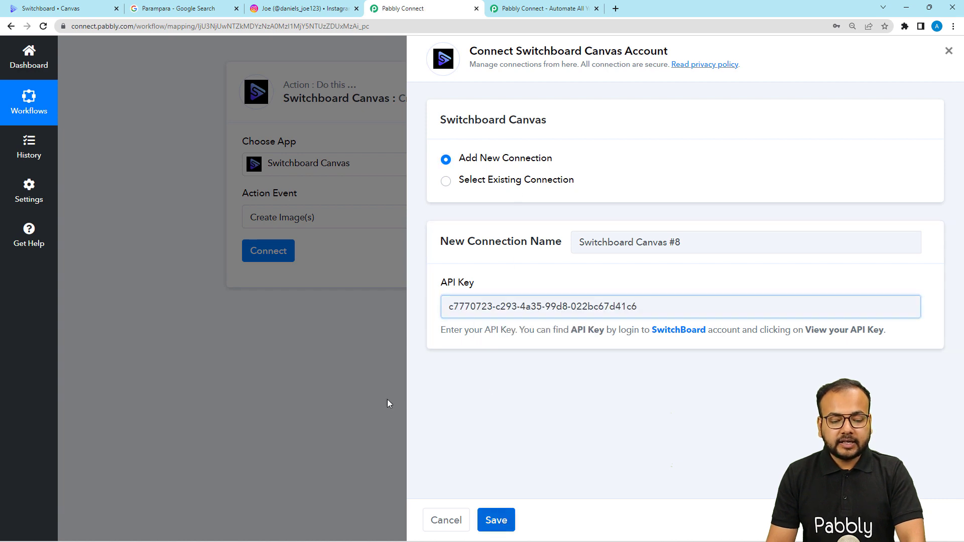
pyautogui.press('Return')
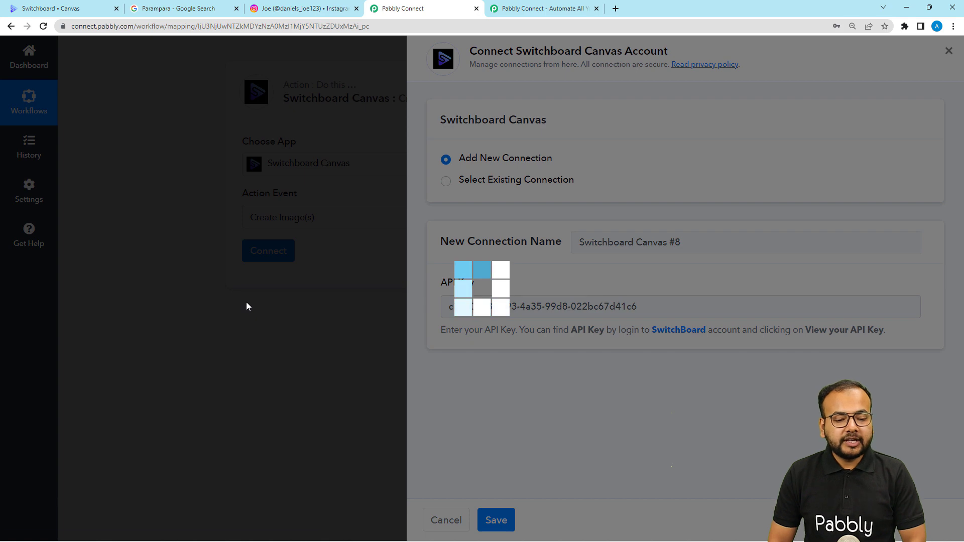
# - Check the insta-ratings template's elements in Switchboard and choose insta-ratings as the template of the Create Image(s) action in Pabbly Connect
pyautogui.scroll(-2, 247, 306)
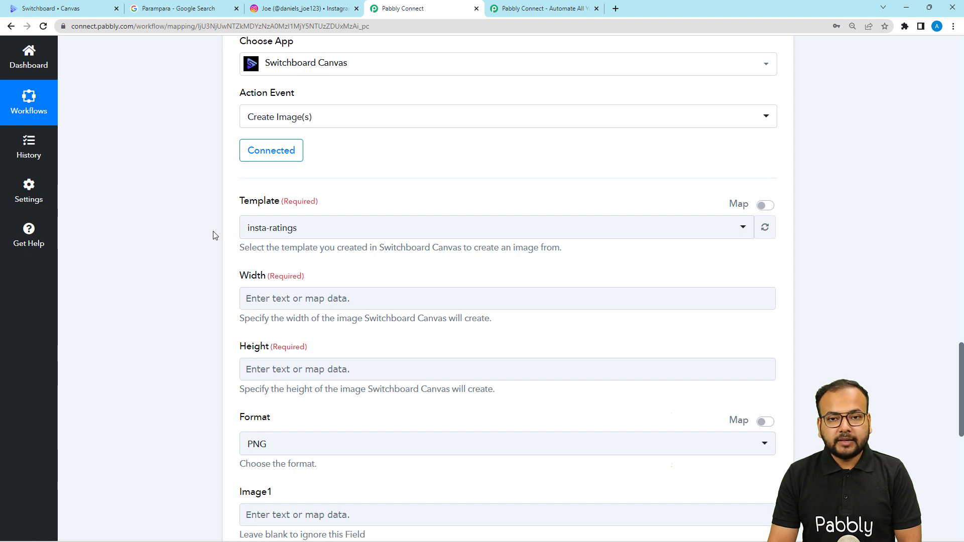
pyautogui.click(92, 9)
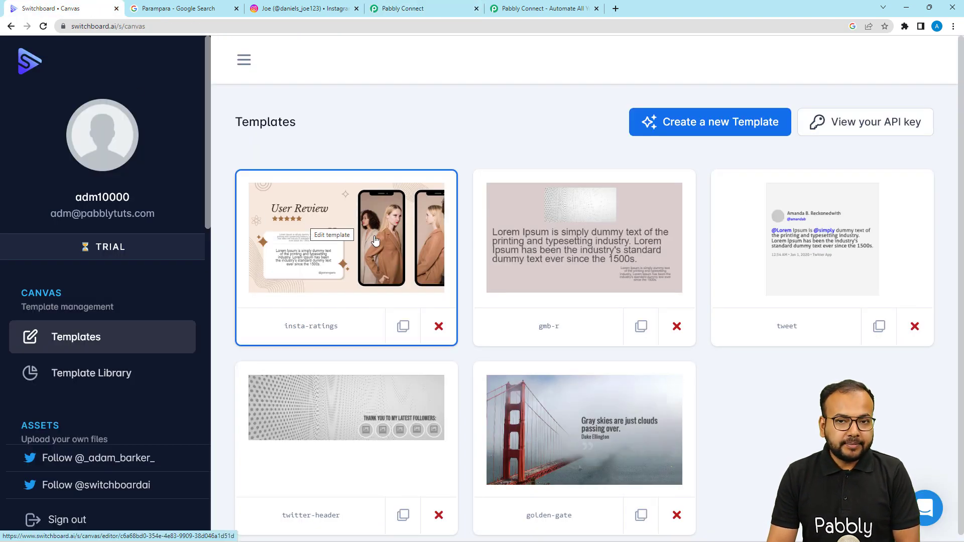
pyautogui.click(351, 275)
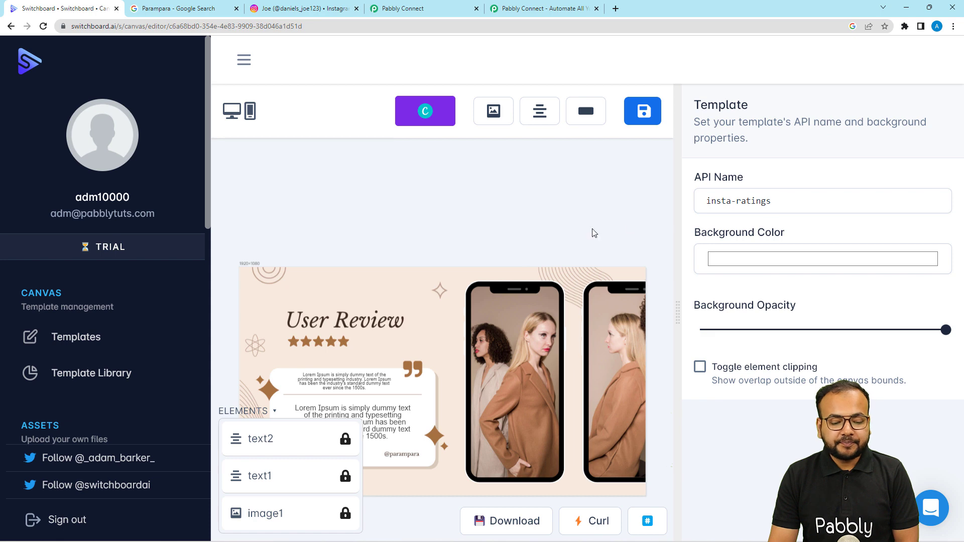
pyautogui.click(261, 410)
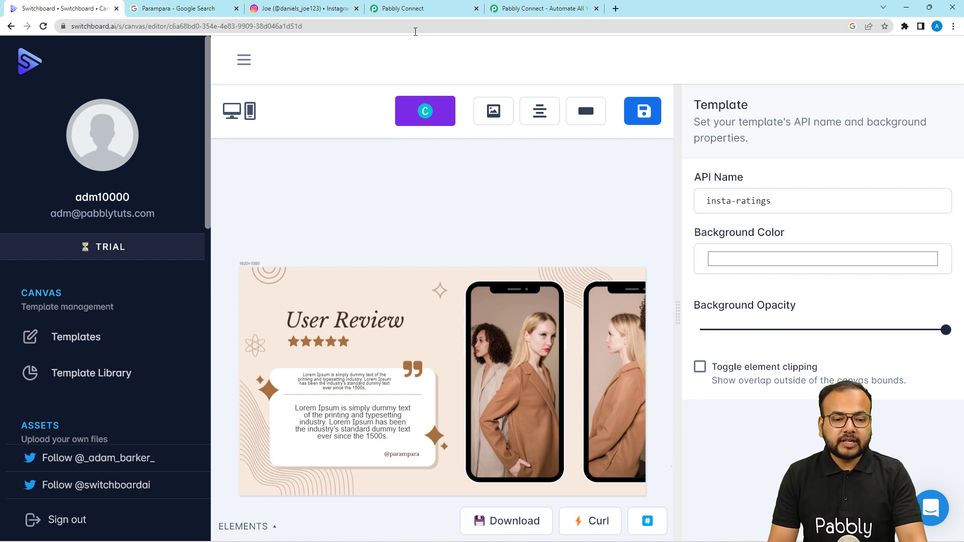
pyautogui.click(415, 8)
pyautogui.click(294, 232)
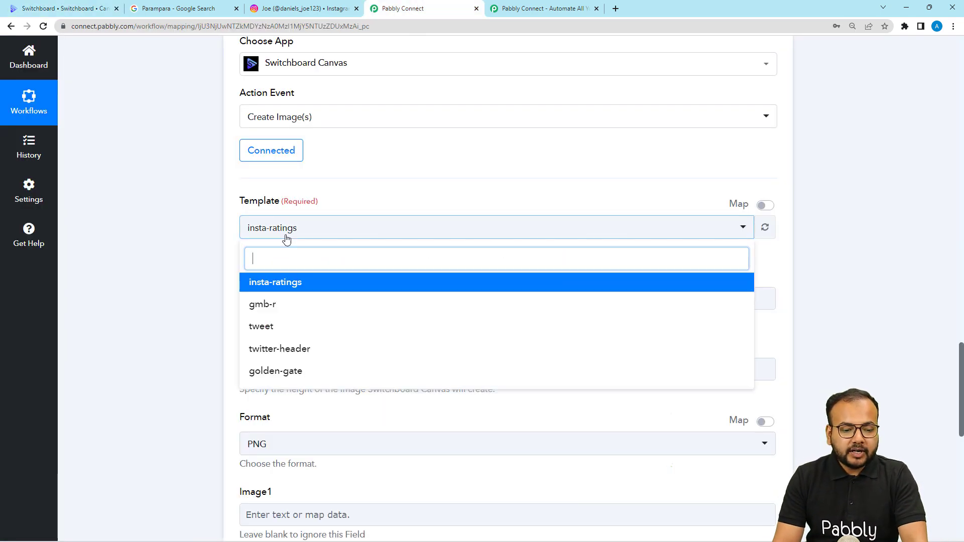
pyautogui.click(275, 282)
# - Look up the size of the image1 element in the Switchboard template and set the action's Width to 1919
pyautogui.scroll(-2, 204, 243)
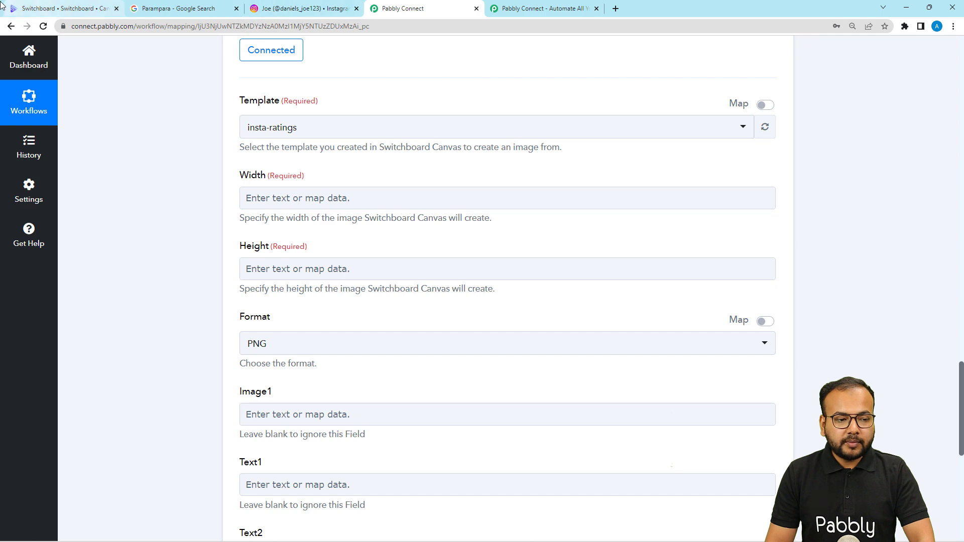
pyautogui.click(22, 9)
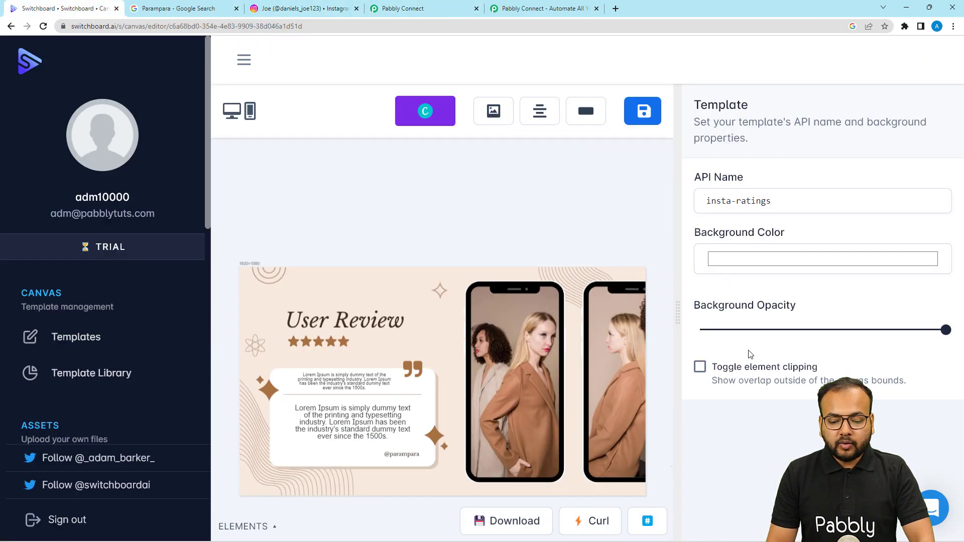
pyautogui.click(435, 293)
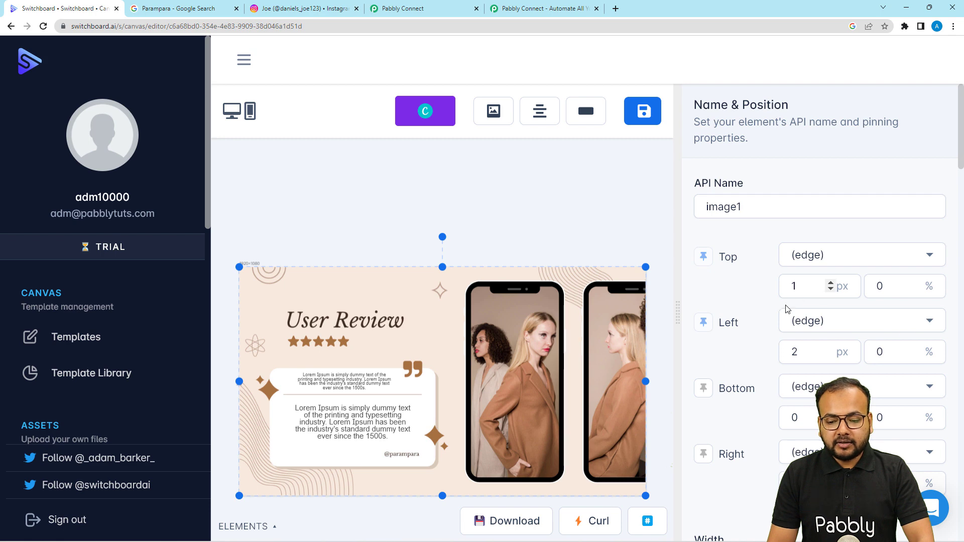
pyautogui.scroll(-5, 755, 315)
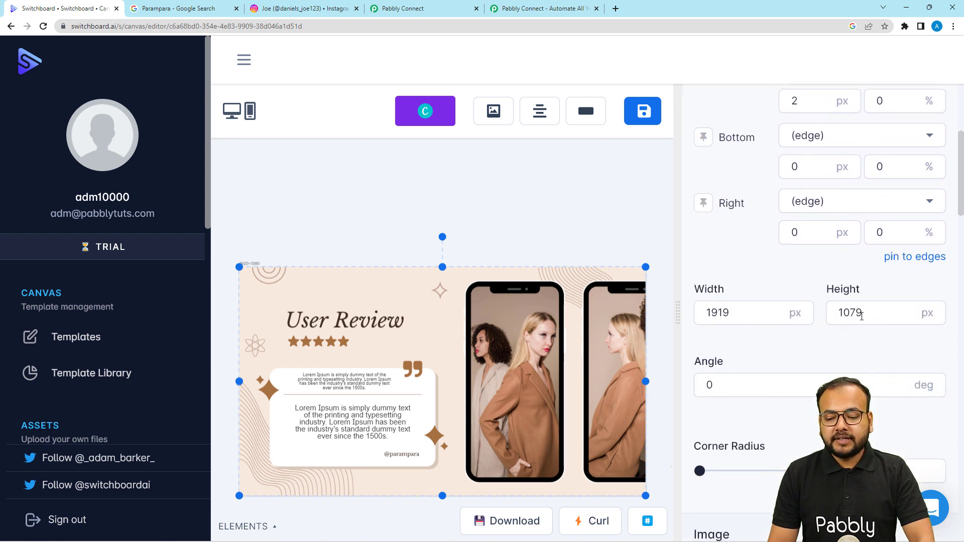
pyautogui.click(412, 8)
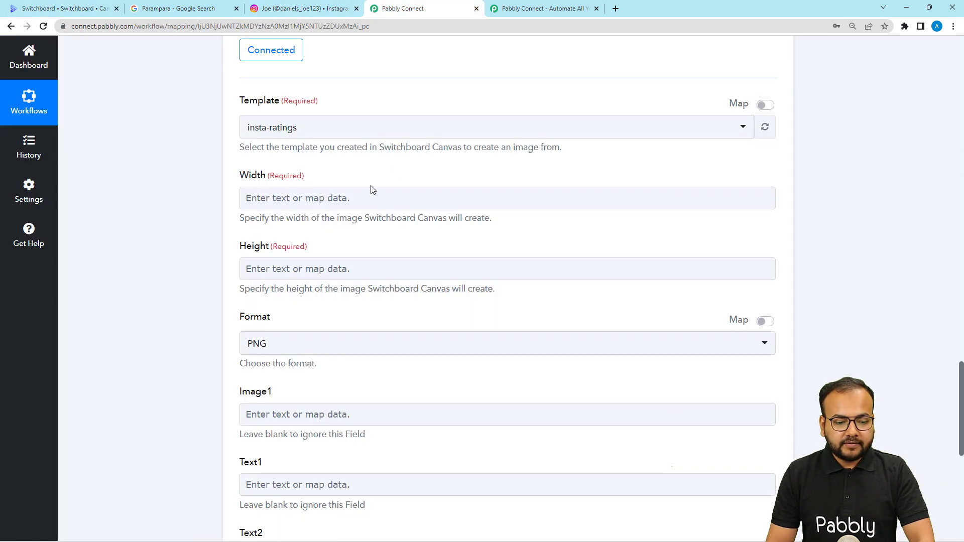
pyautogui.click(354, 194)
pyautogui.write('191')
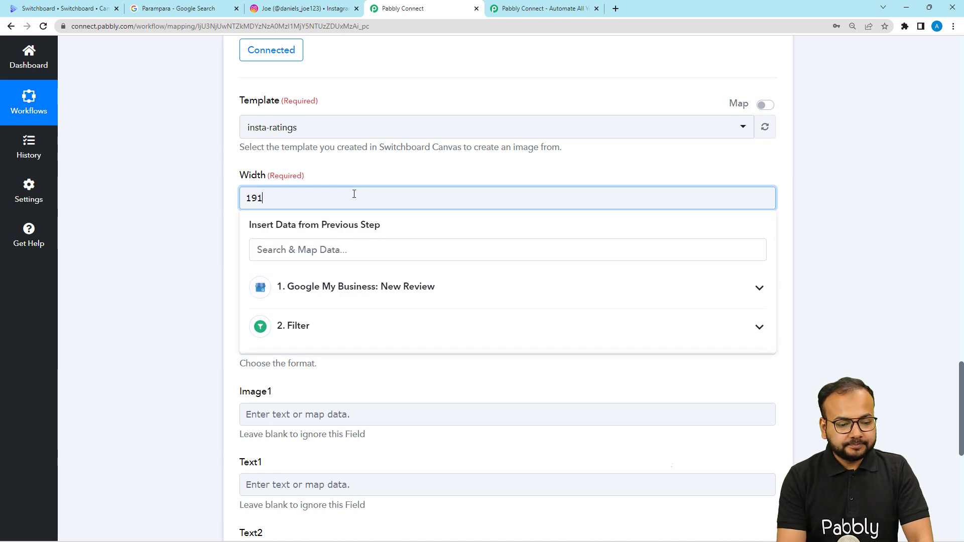
pyautogui.write('9')
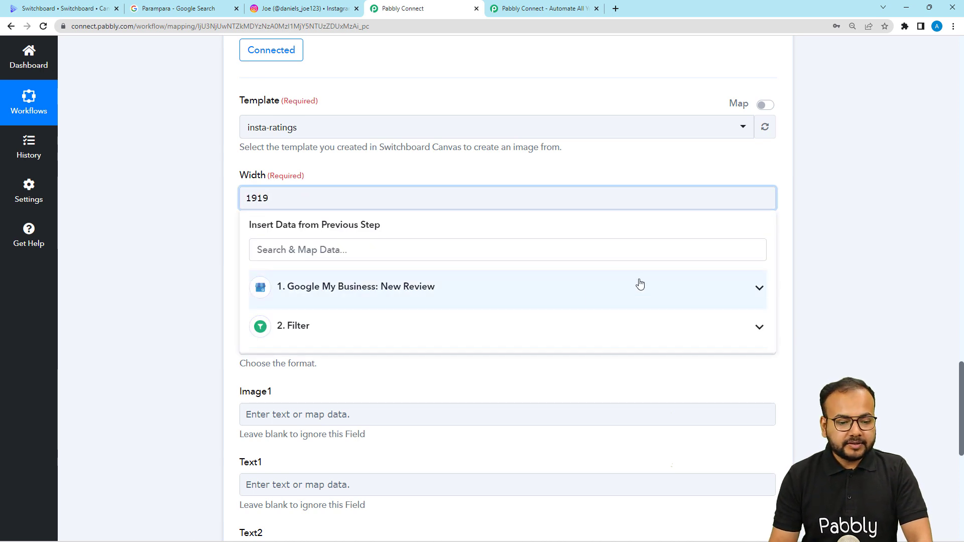
pyautogui.click(580, 173)
# - Recheck the template image's height in Switchboard and set the action's Height to 1079
pyautogui.click(422, 271)
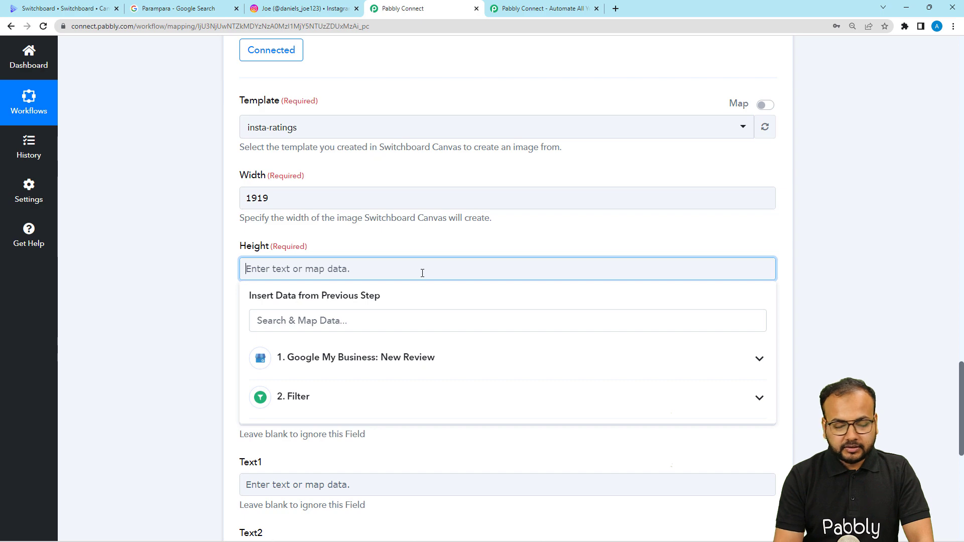
pyautogui.click(94, 10)
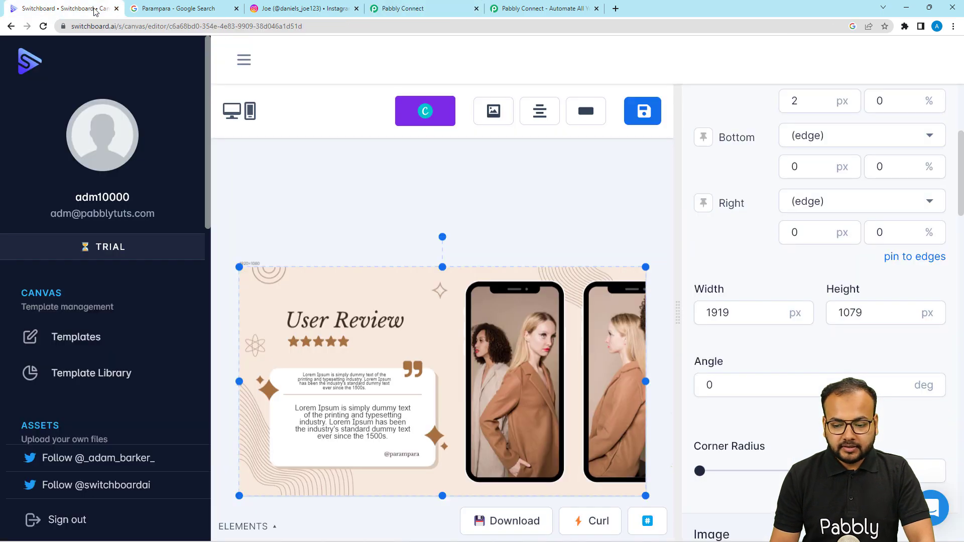
pyautogui.click(438, 12)
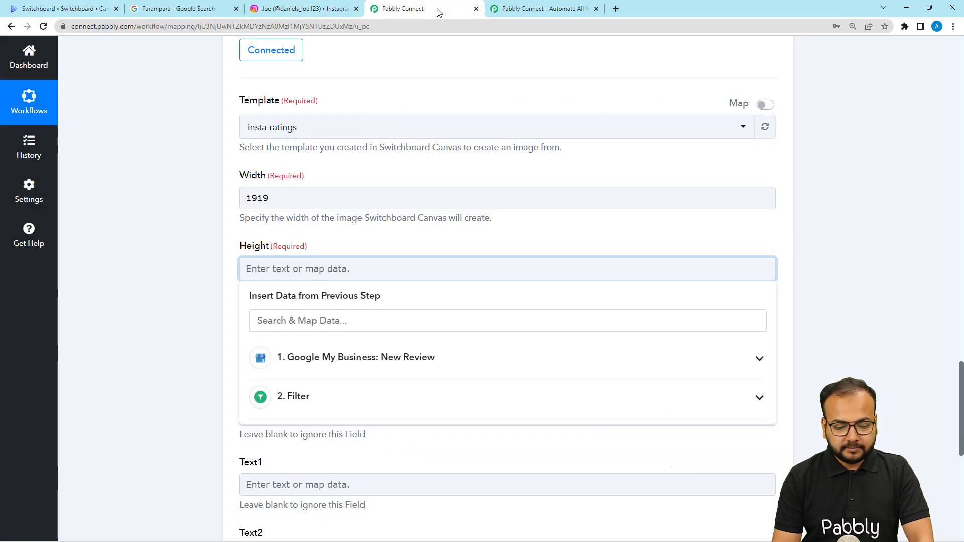
pyautogui.write('107')
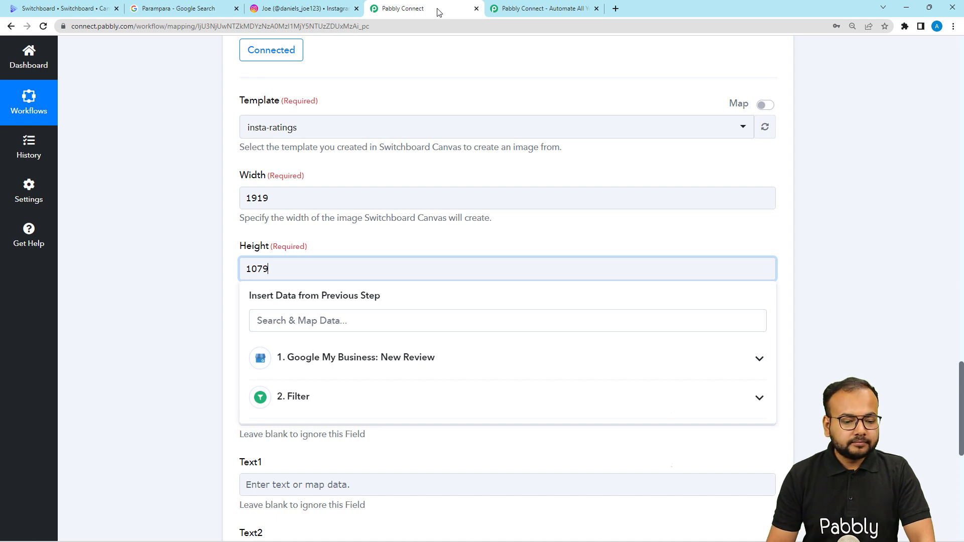
pyautogui.write('9')
pyautogui.click(197, 183)
# - Review the available output formats for the image and keep PNG
pyautogui.scroll(-4, 197, 183)
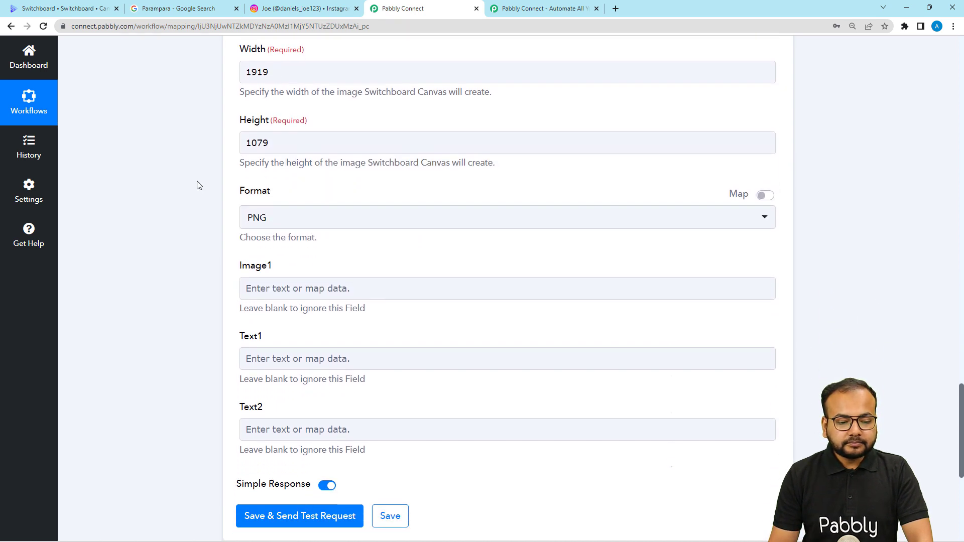
pyautogui.click(281, 152)
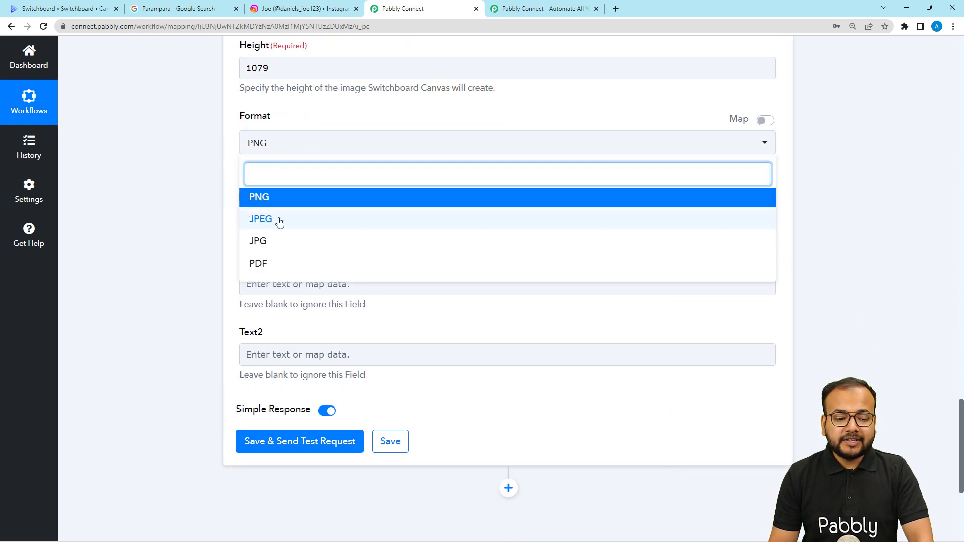
pyautogui.click(216, 200)
# - Examine which parts of the Switchboard template the text1 and text2 elements cover, to match them to the action's Text1 and Text2 fields
pyautogui.scroll(-2, 269, 144)
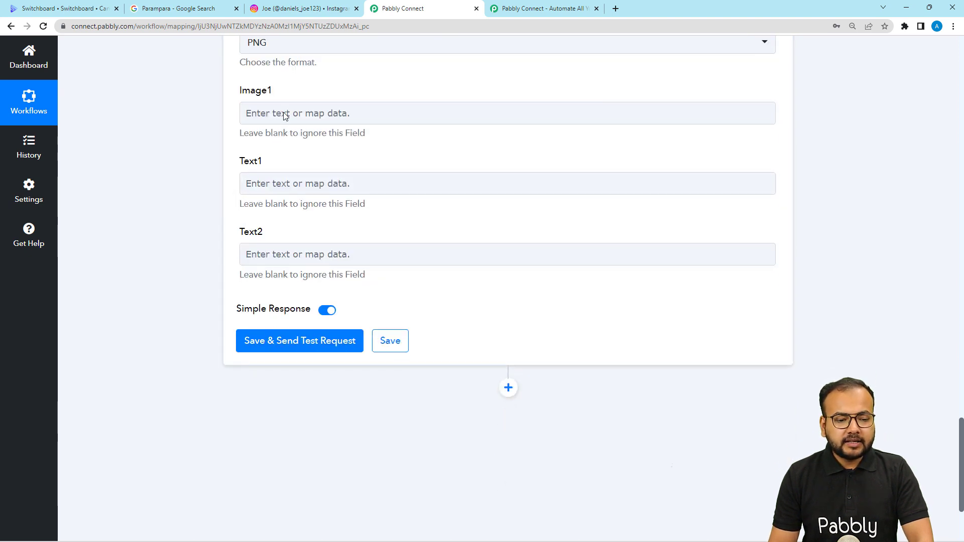
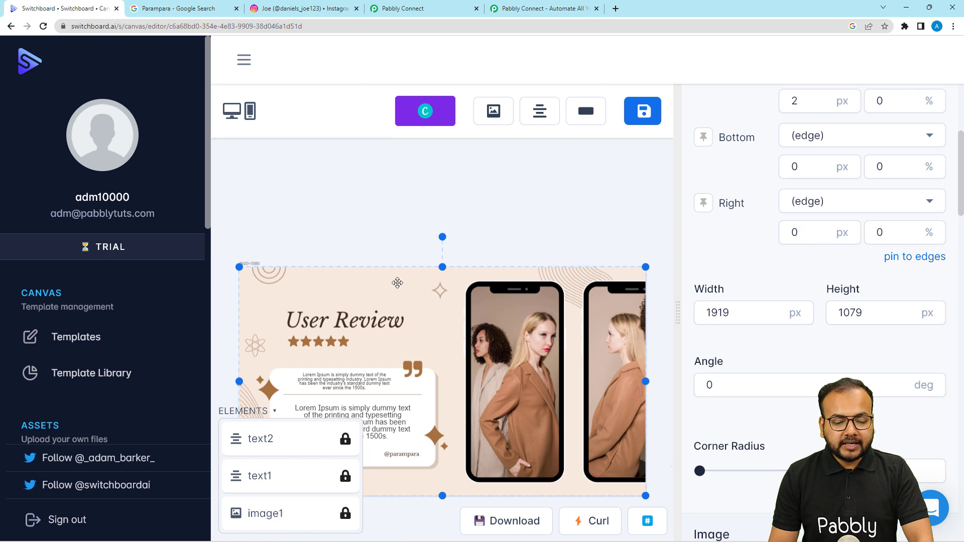
pyautogui.click(351, 382)
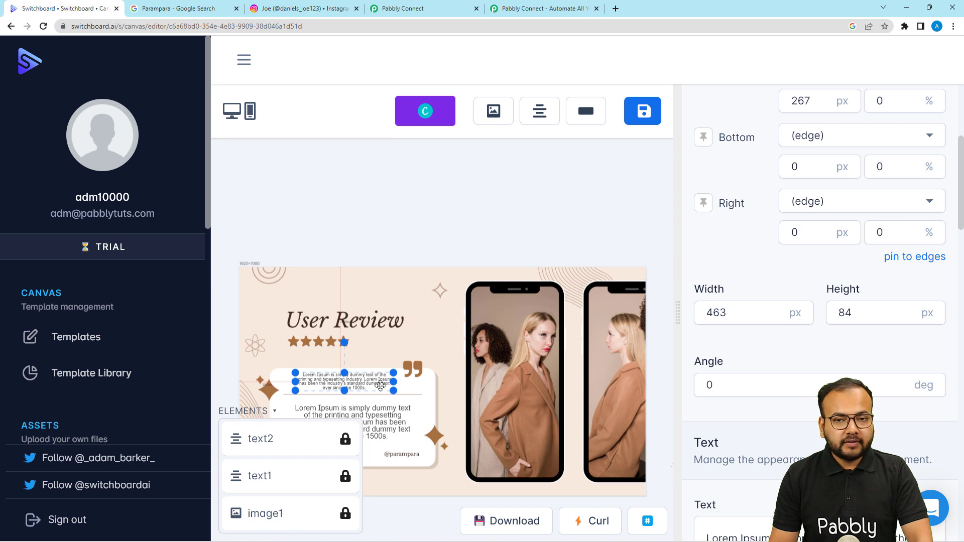
pyautogui.click(389, 416)
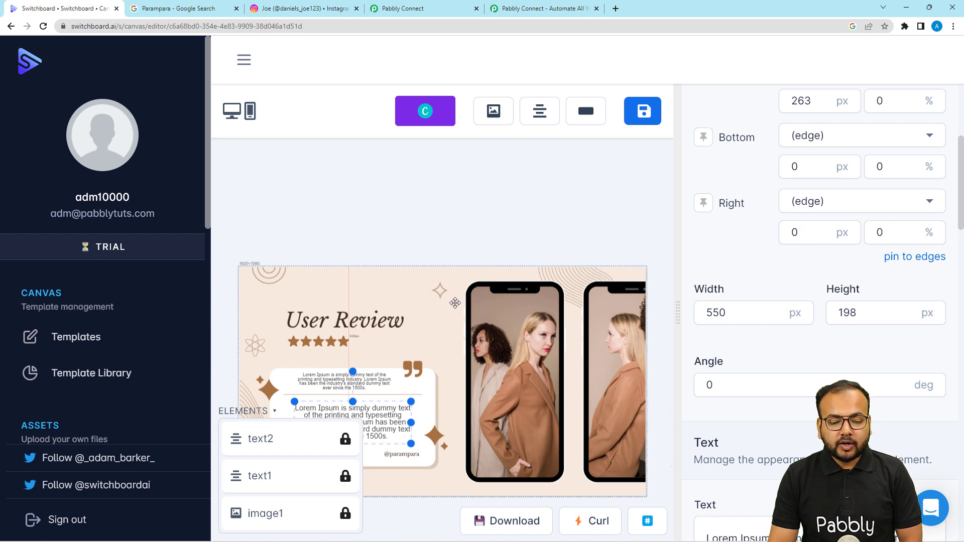
pyautogui.click(412, 8)
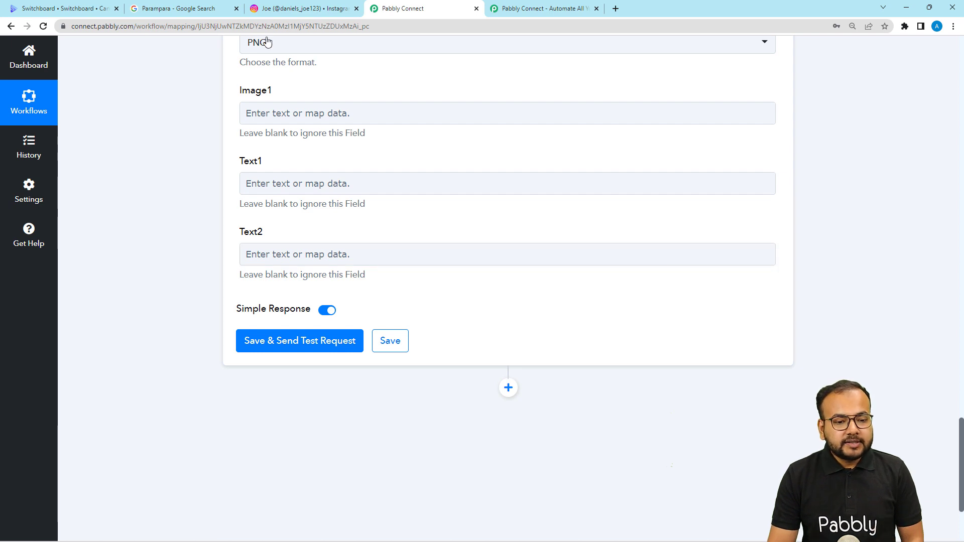
pyautogui.click(61, 8)
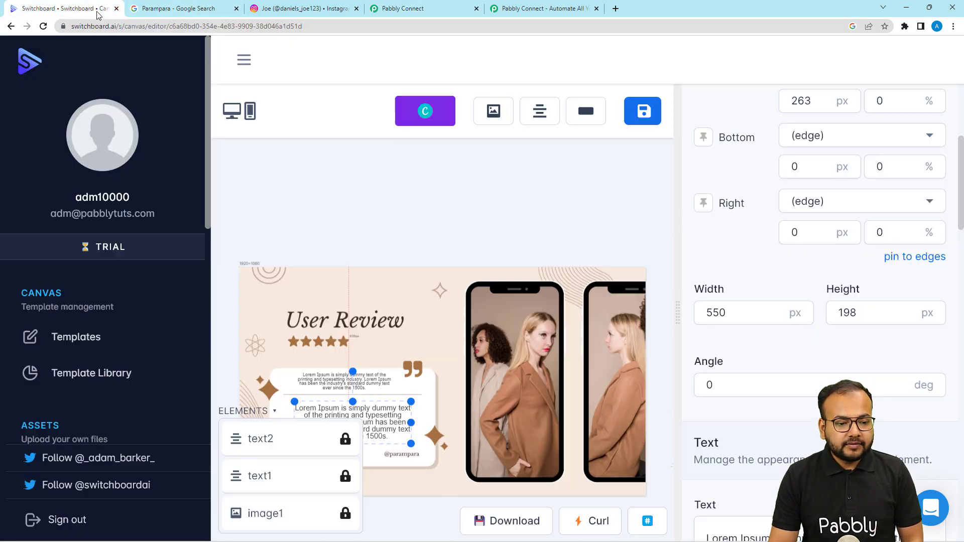
pyautogui.click(299, 471)
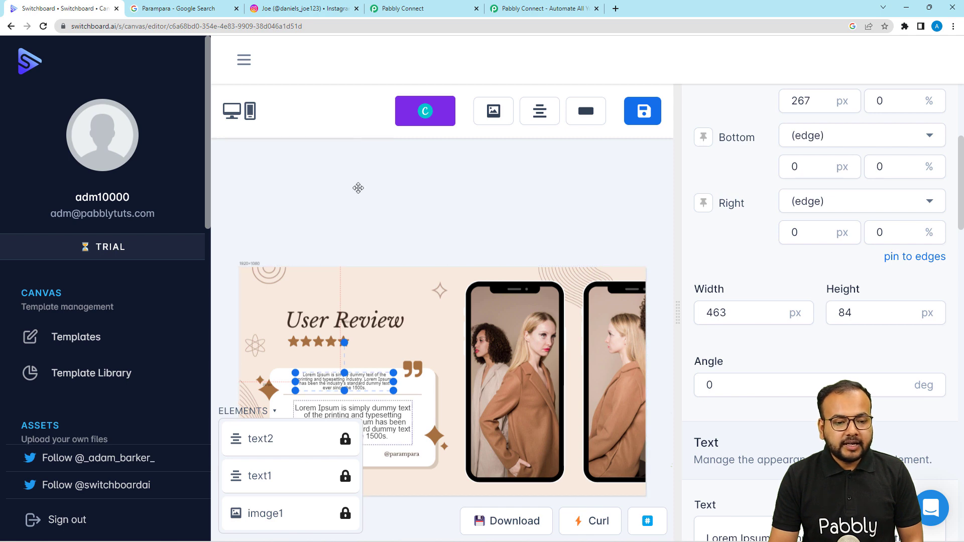
pyautogui.click(401, 10)
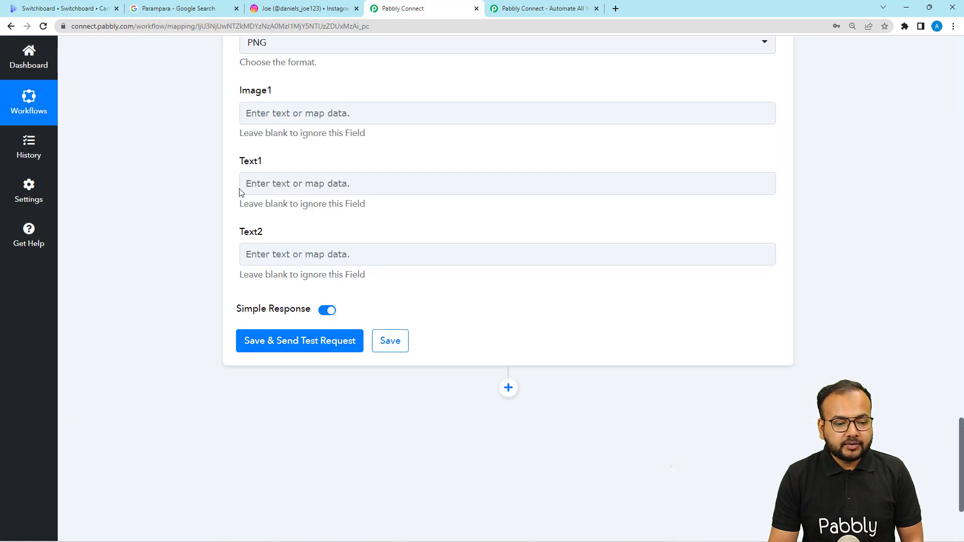
# - Map the Text1 field to the Reviewer DisplayName value from the Google My Business New Review step
pyautogui.scroll(1, 250, 185)
pyautogui.click(263, 232)
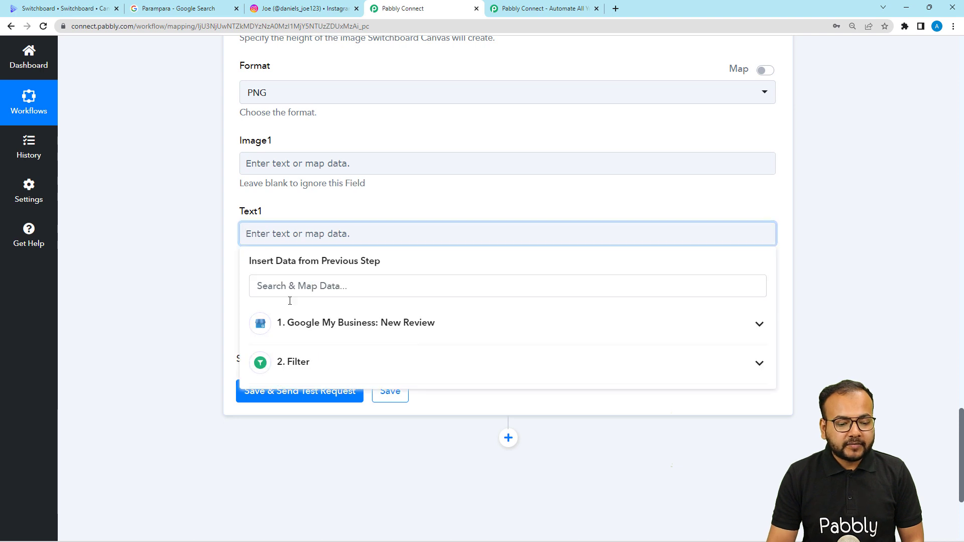
pyautogui.click(336, 323)
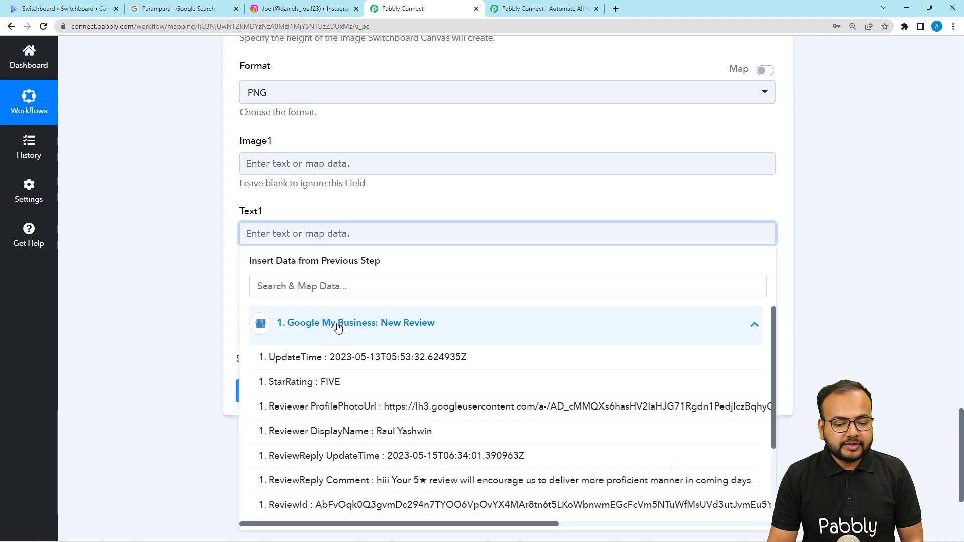
pyautogui.click(383, 432)
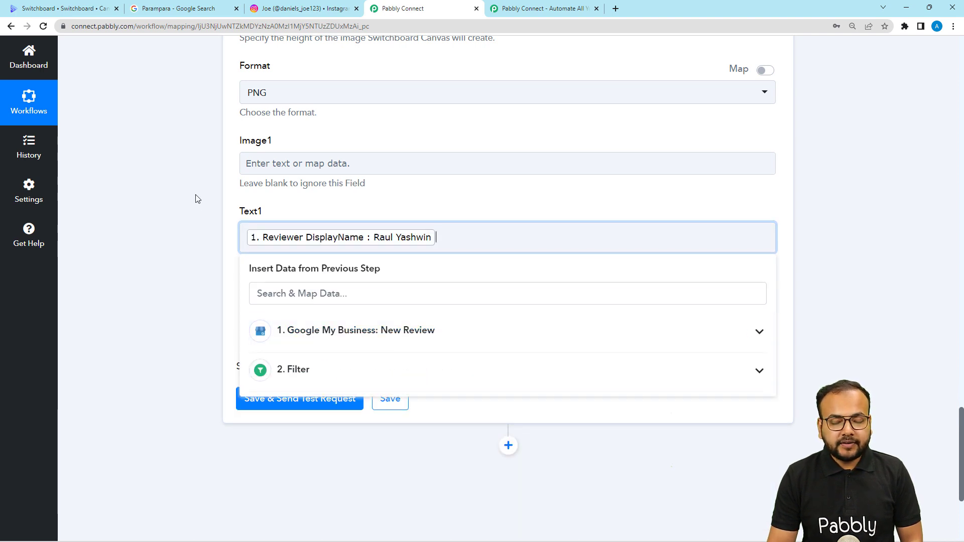
pyautogui.click(196, 199)
# - Map the Text2 field to the Comment value from the Google My Business New Review step
pyautogui.scroll(-2, 241, 224)
pyautogui.click(243, 211)
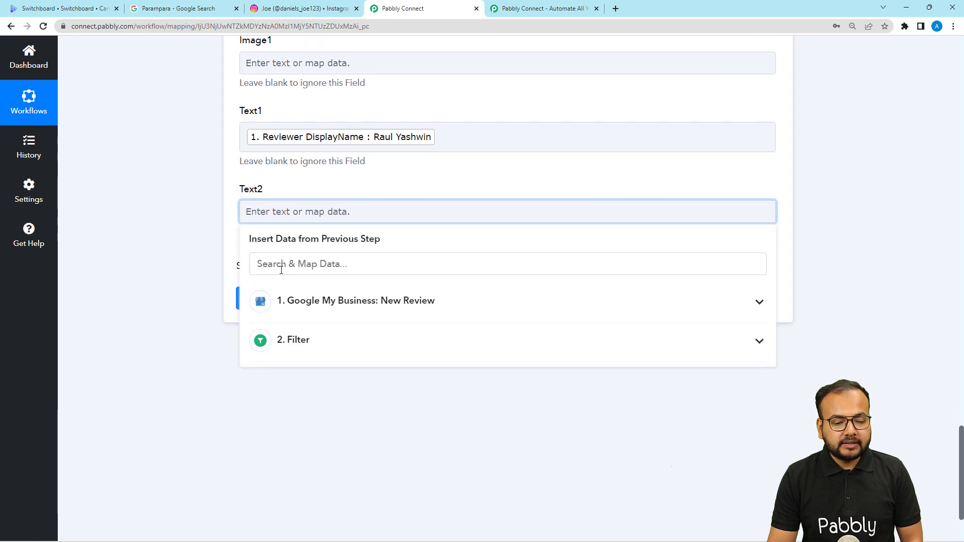
pyautogui.click(292, 306)
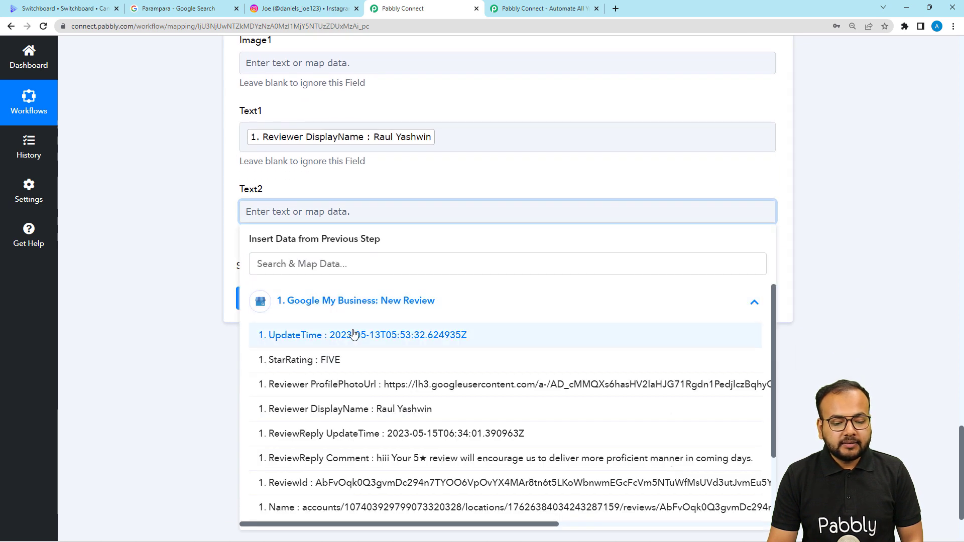
pyautogui.scroll(-2, 352, 333)
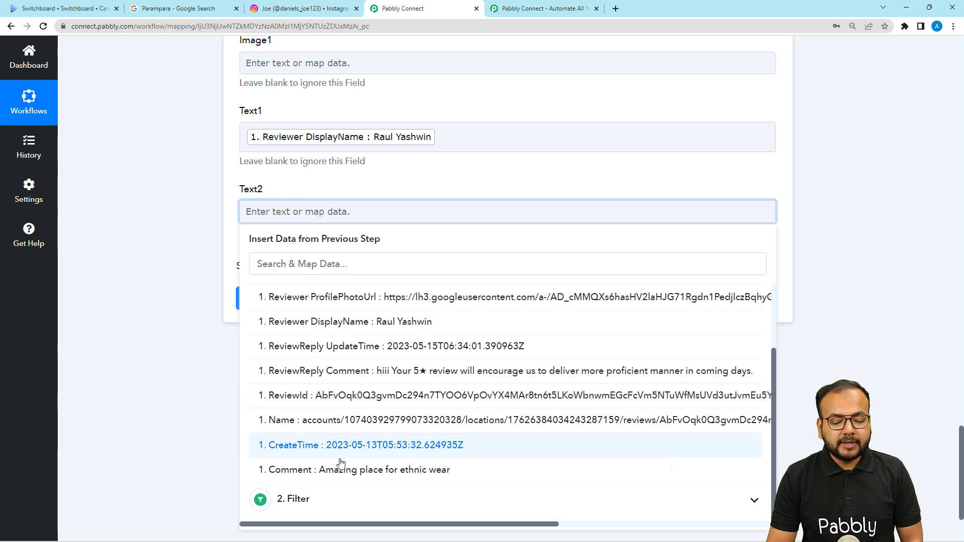
pyautogui.click(326, 471)
pyautogui.click(156, 176)
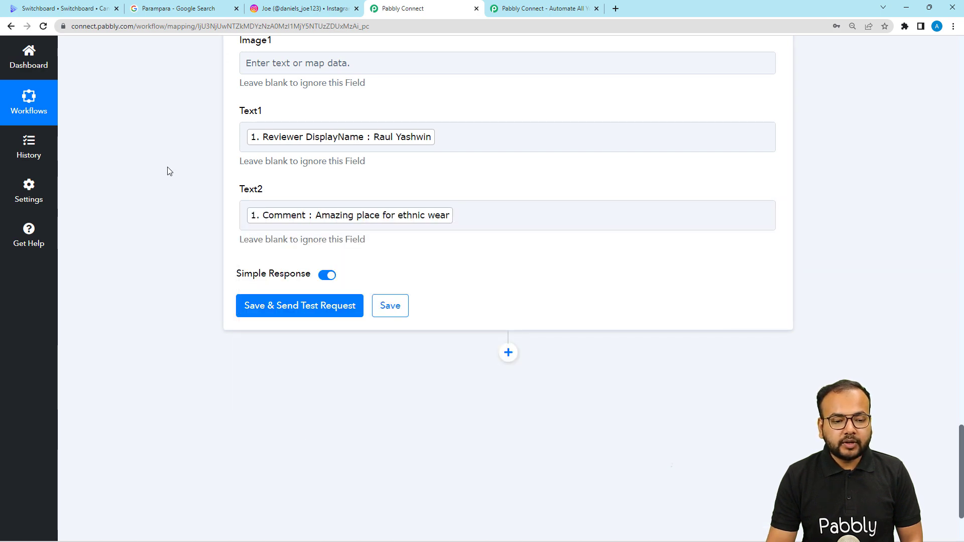
# - Recheck the text element positions in the Switchboard template, then save the Pabbly Connect action and send a test request
pyautogui.click(106, 7)
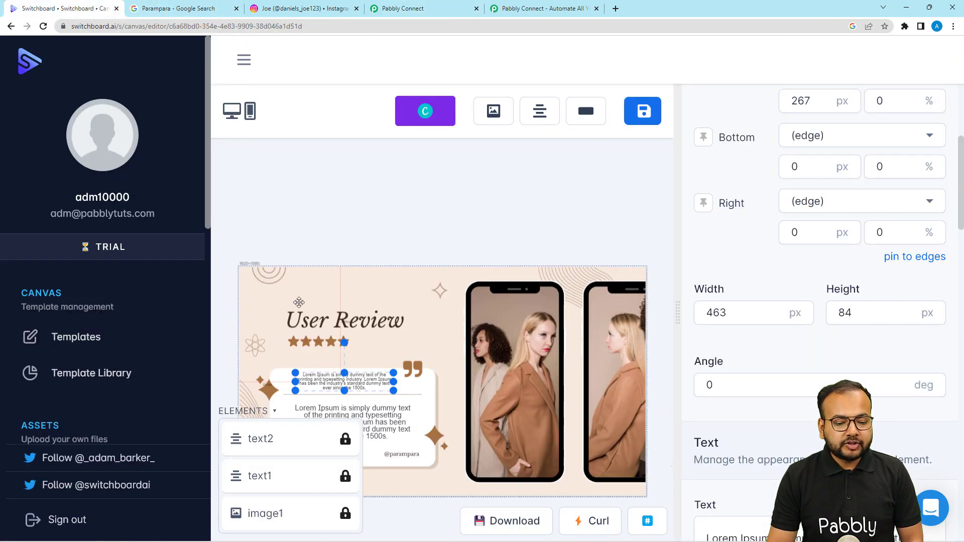
pyautogui.click(412, 14)
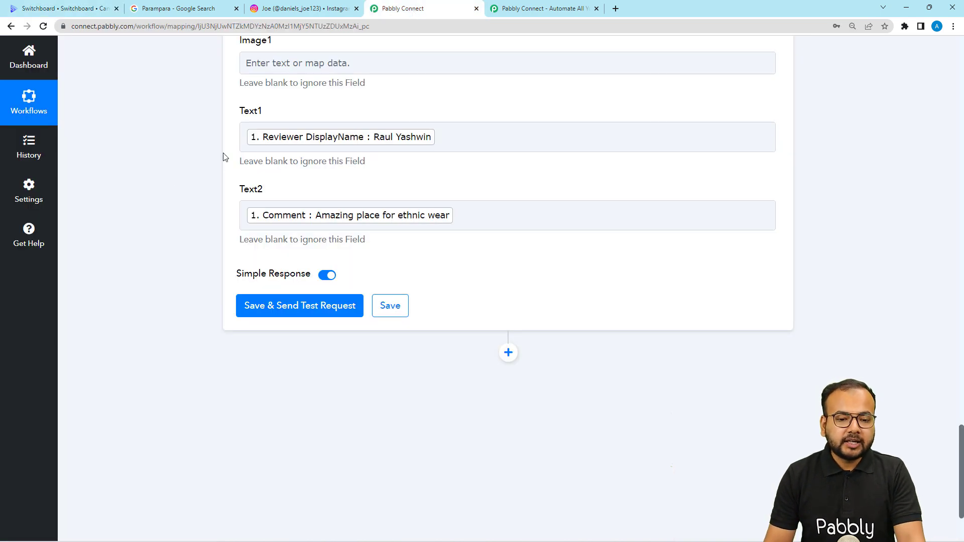
pyautogui.click(255, 308)
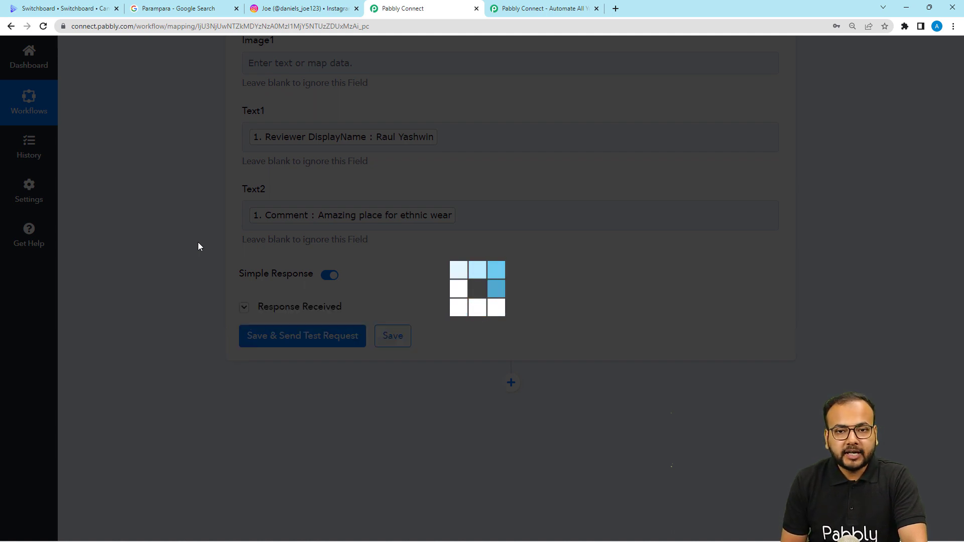
# - Open the image behind the response's Sizes 0 Url in a separate tab, check the rendered review and return to the workflow
pyautogui.scroll(-3, 199, 246)
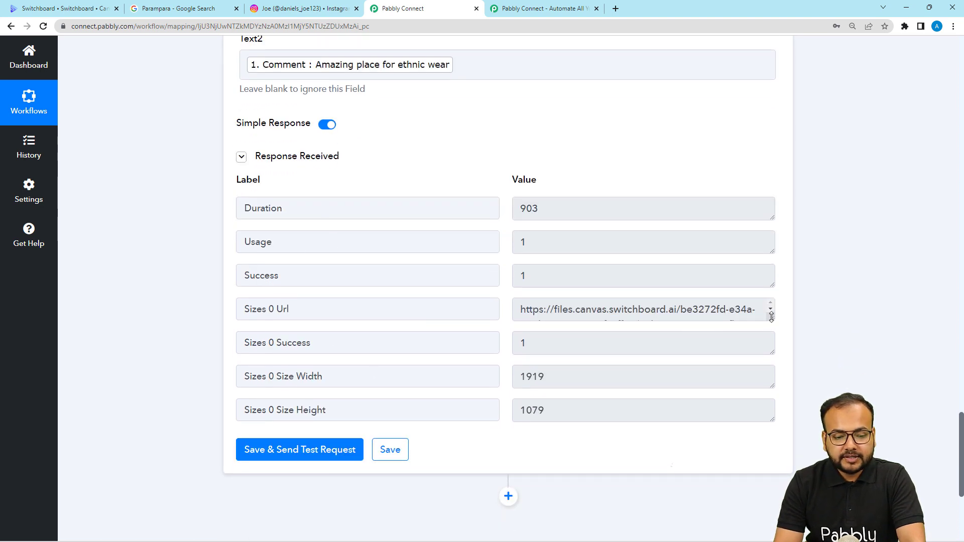
pyautogui.moveTo(771, 317); pyautogui.dragTo(769, 385)
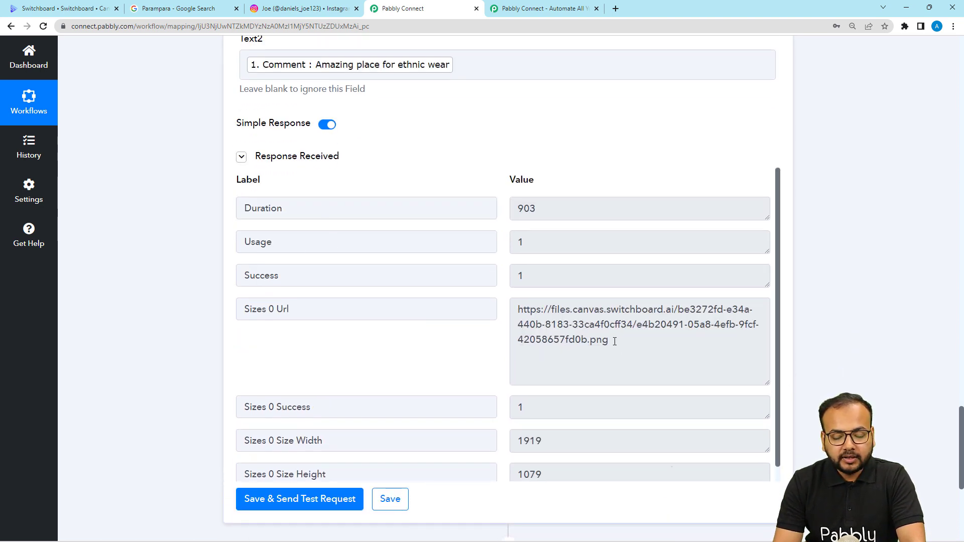
pyautogui.moveTo(614, 342); pyautogui.dragTo(514, 314)
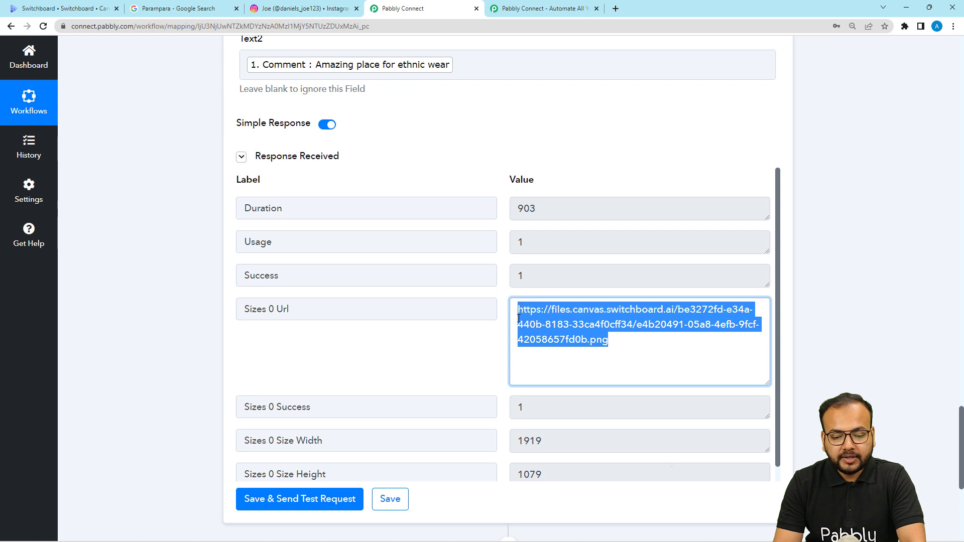
pyautogui.rightClick(519, 319)
pyautogui.click(552, 353)
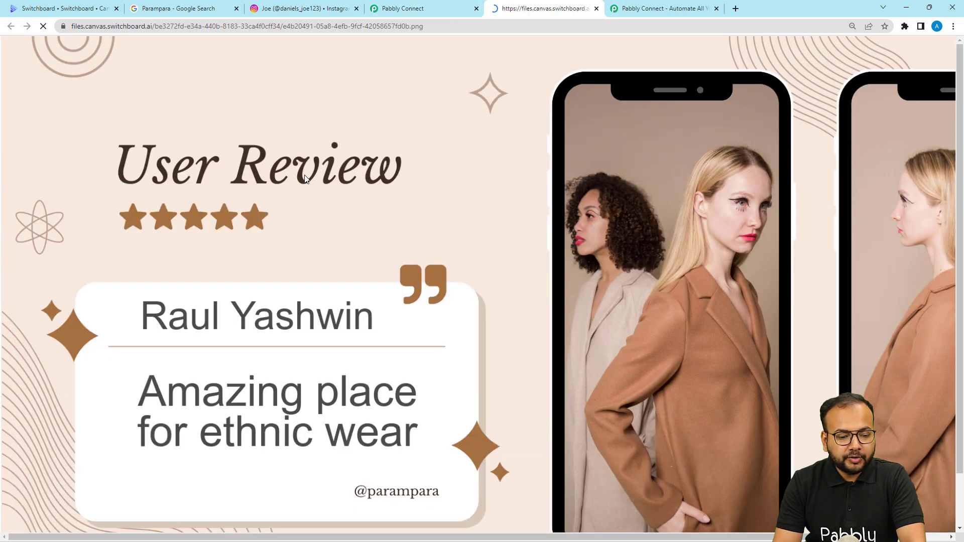
pyautogui.scroll(-1, 317, 201)
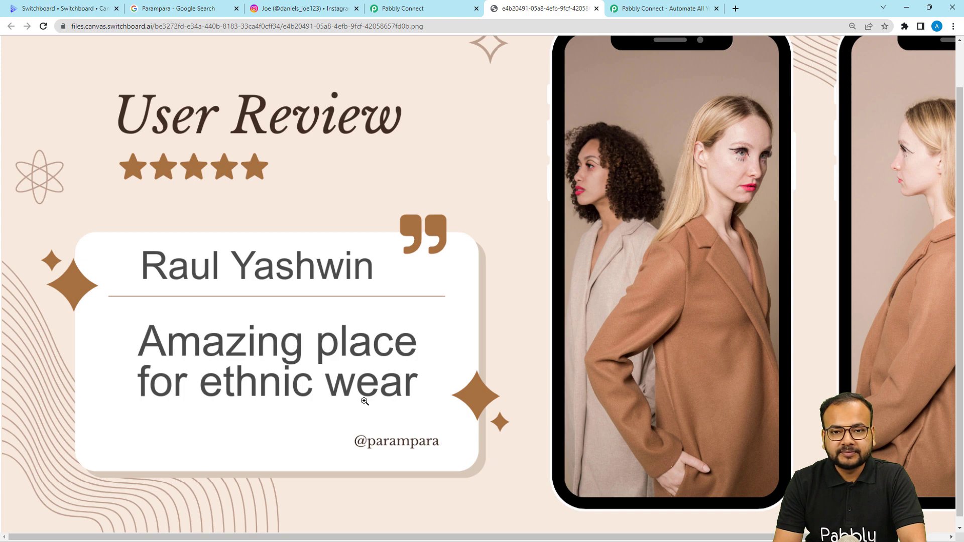
pyautogui.click(401, 9)
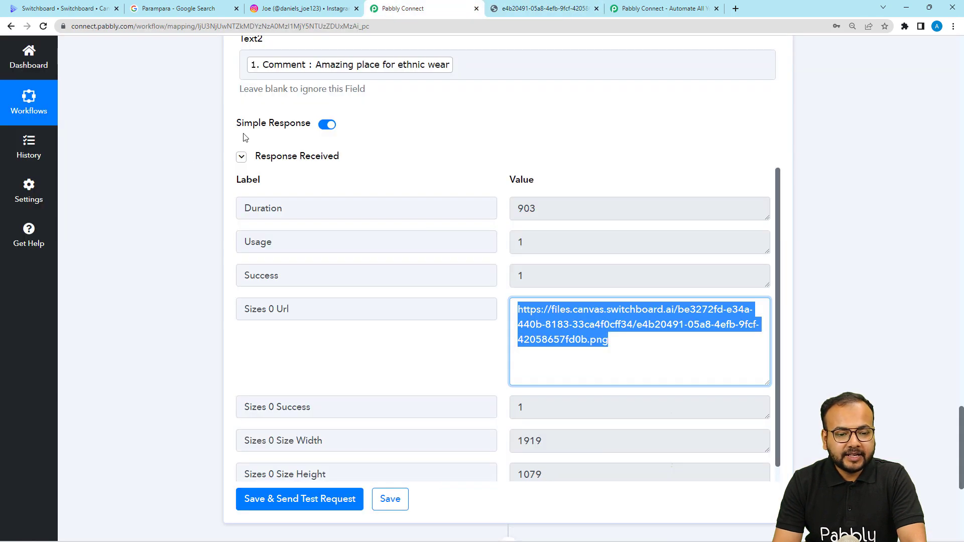
# - Add an action step after the Switchboard action using Instagram for Business with the Publish Photo event
pyautogui.scroll(-6, 191, 166)
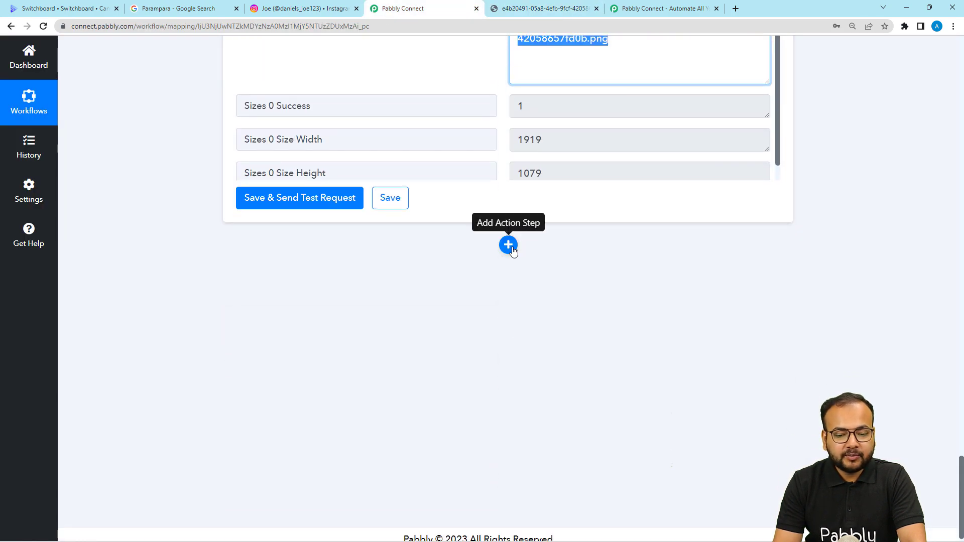
pyautogui.click(508, 245)
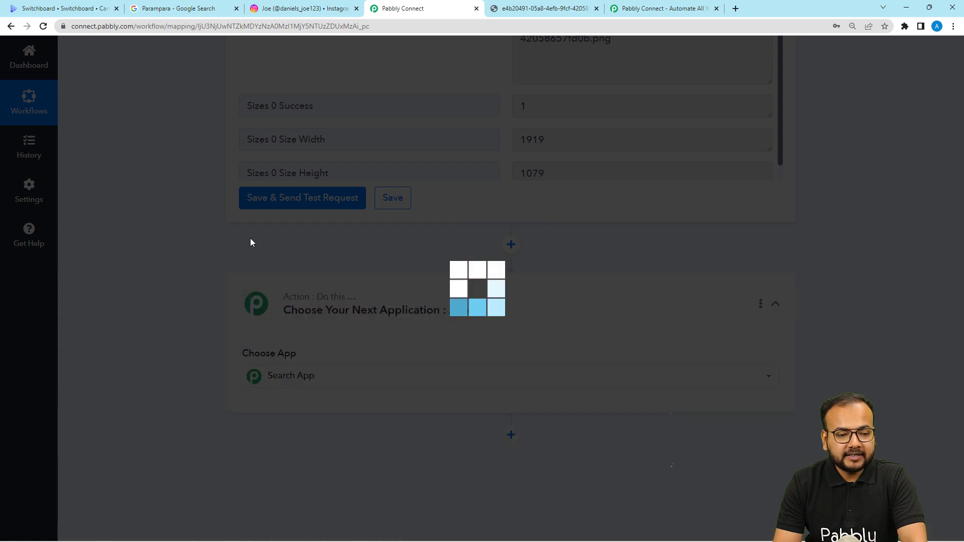
pyautogui.scroll(-1, 301, 276)
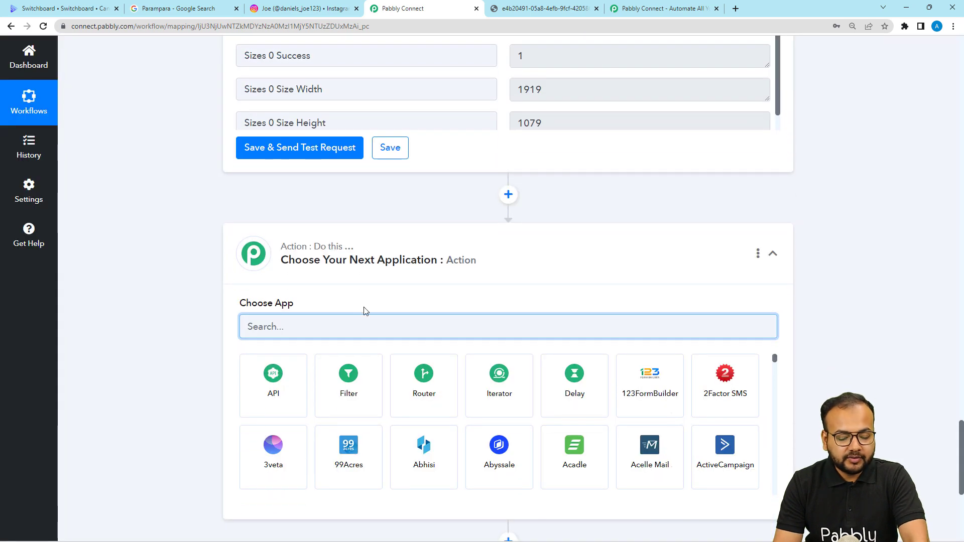
pyautogui.write('ins')
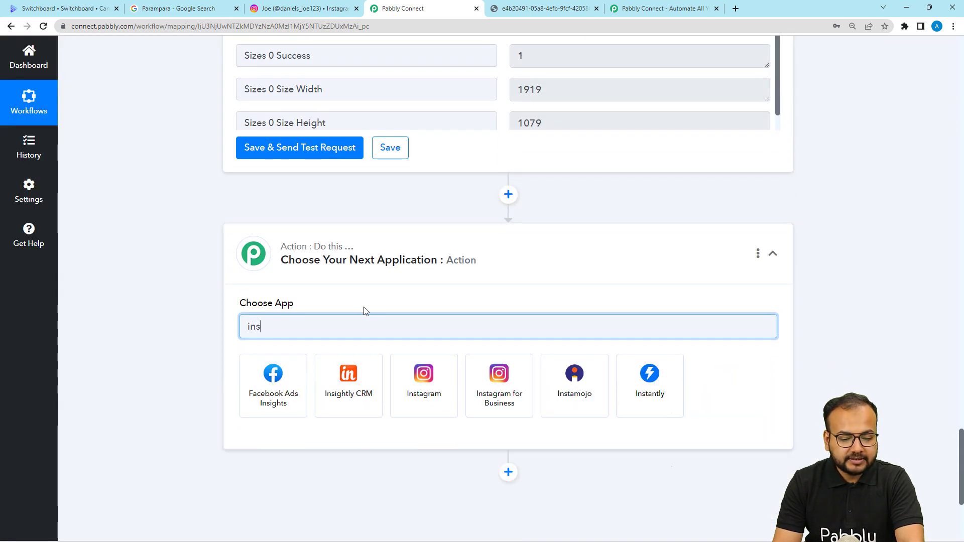
pyautogui.click(518, 392)
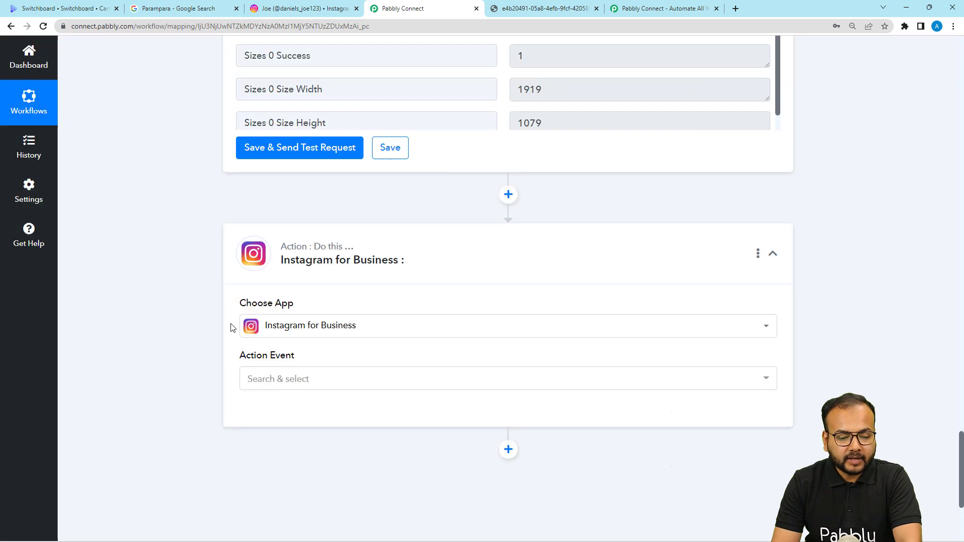
pyautogui.scroll(-2, 231, 327)
pyautogui.click(284, 285)
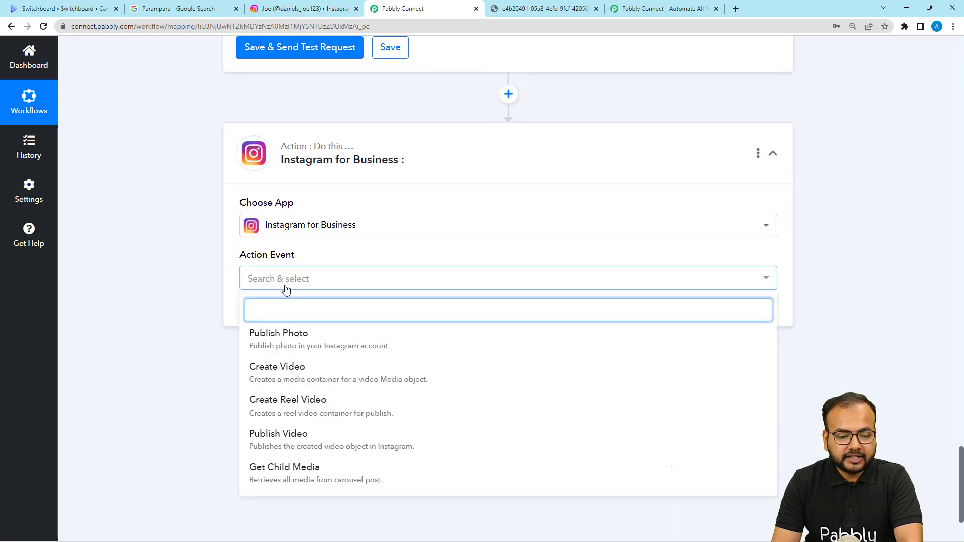
pyautogui.click(261, 344)
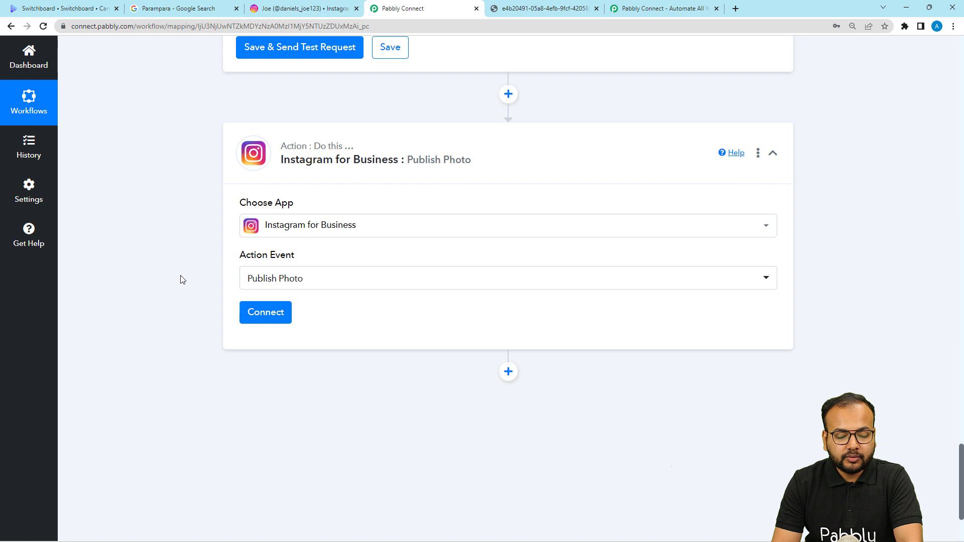
# - Connect the action through a new Instagram for Business connection, authorizing it with the prefilled Facebook login
pyautogui.click(264, 321)
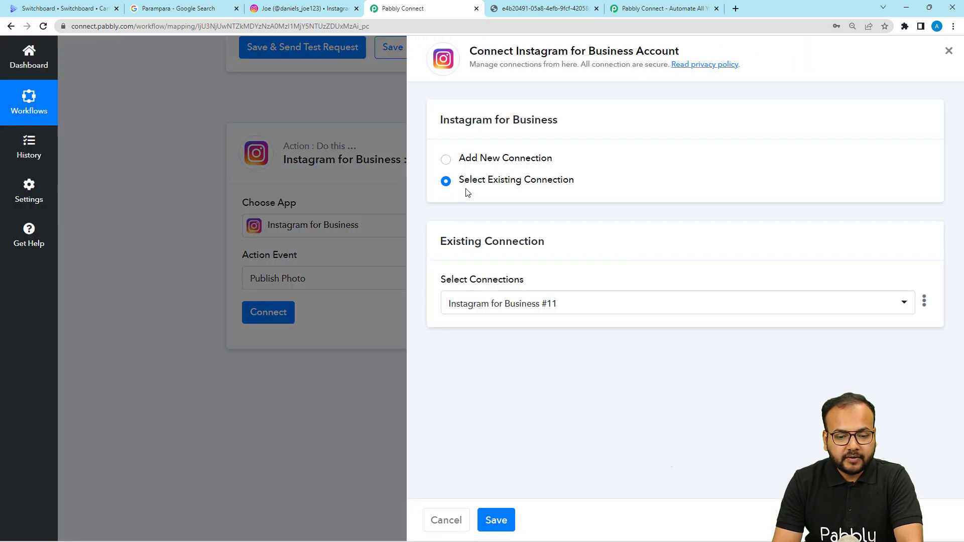
pyautogui.click(465, 159)
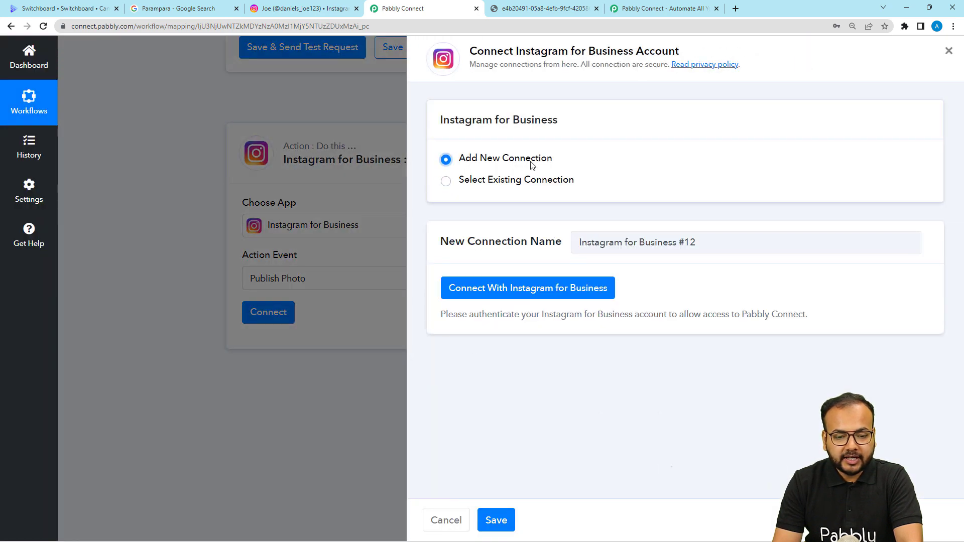
pyautogui.click(514, 294)
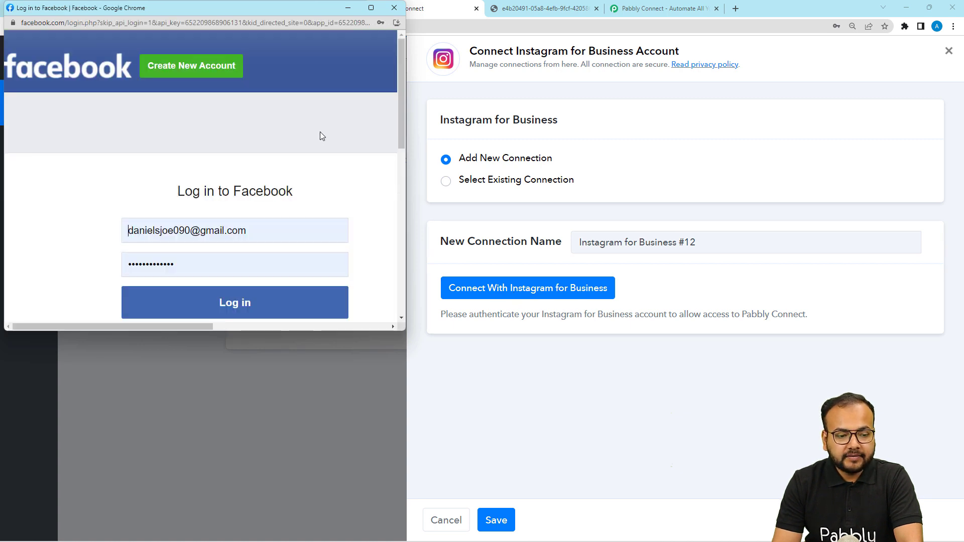
pyautogui.click(248, 306)
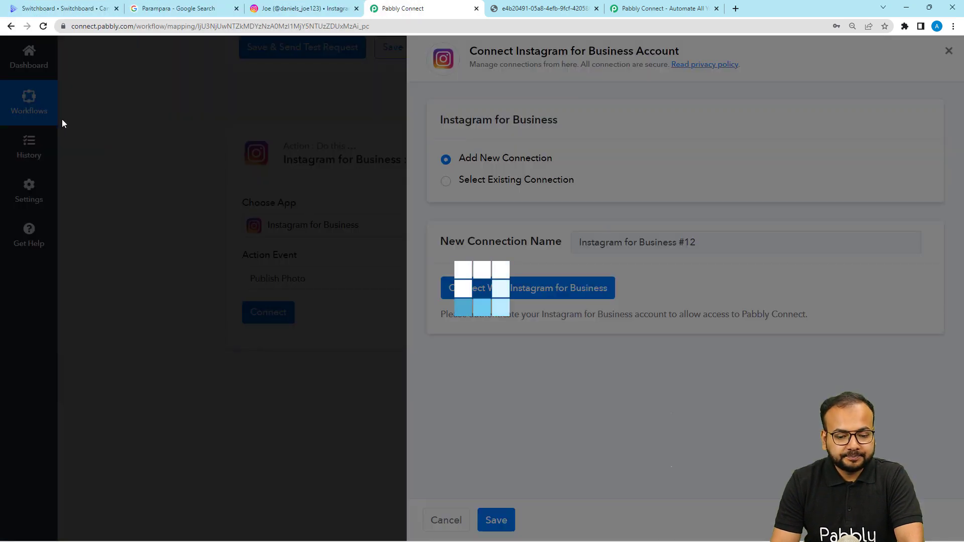
pyautogui.press('Return')
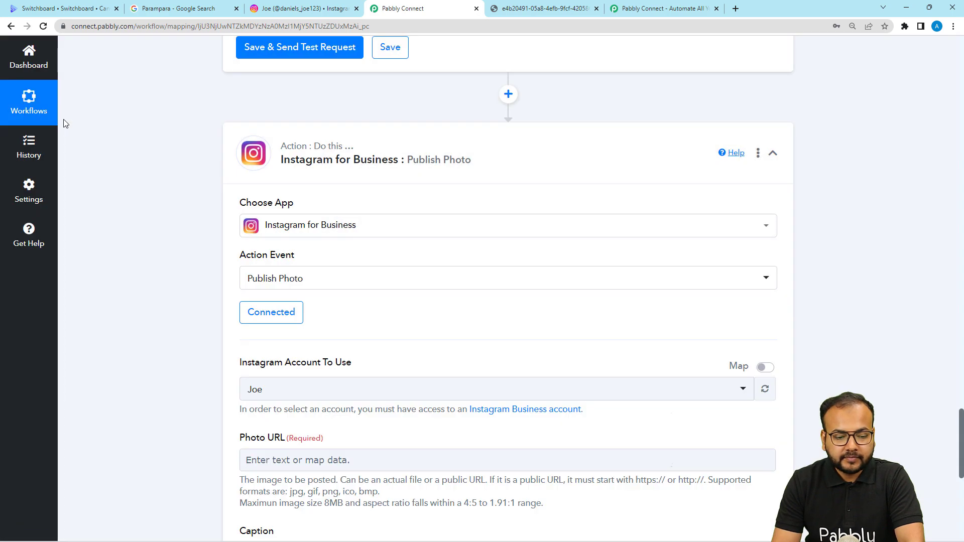
# - Compare the account chosen under Instagram Account To Use with the profile name on the open Instagram page
pyautogui.scroll(-5, 64, 123)
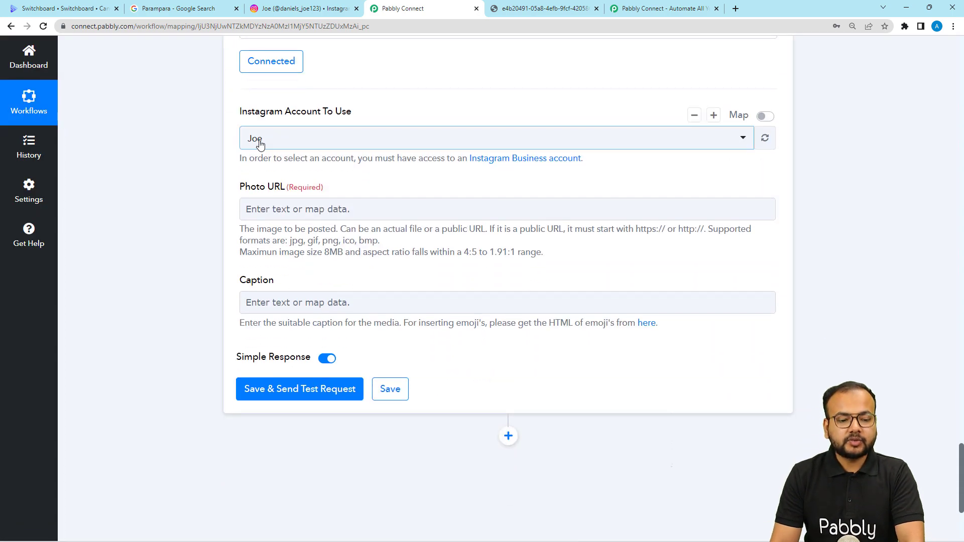
pyautogui.click(295, 10)
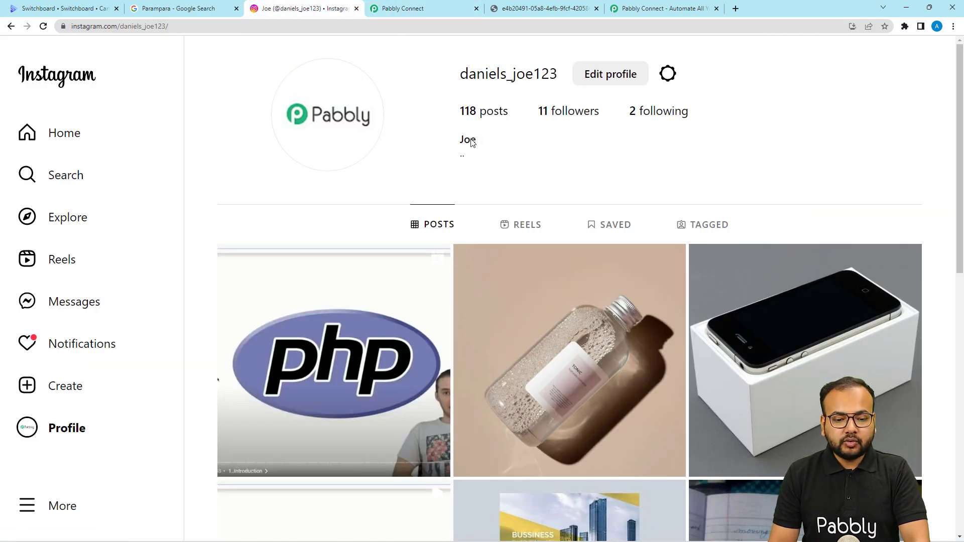
pyautogui.click(436, 9)
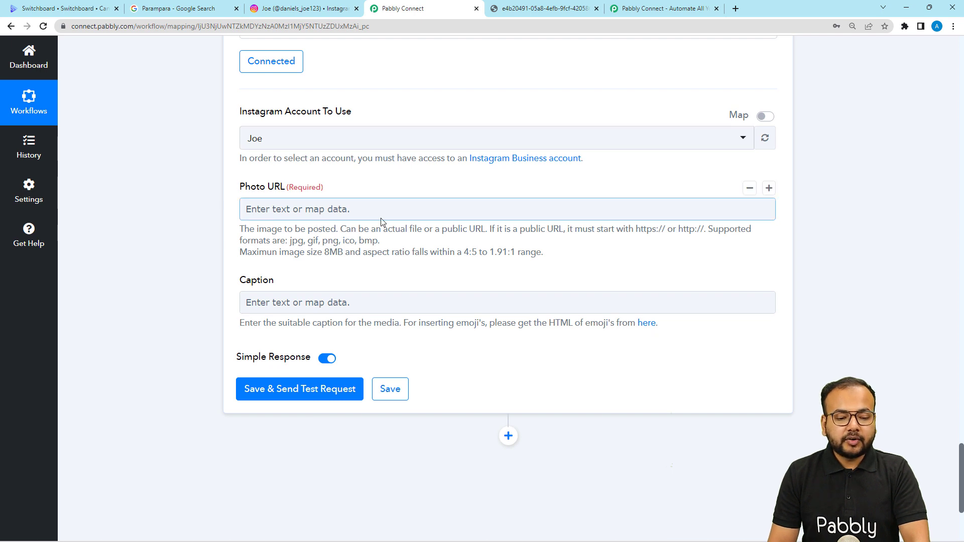
# - Map the Instagram action's Photo URL to the Sizes 0 Url value from the Switchboard Canvas response
pyautogui.click(315, 210)
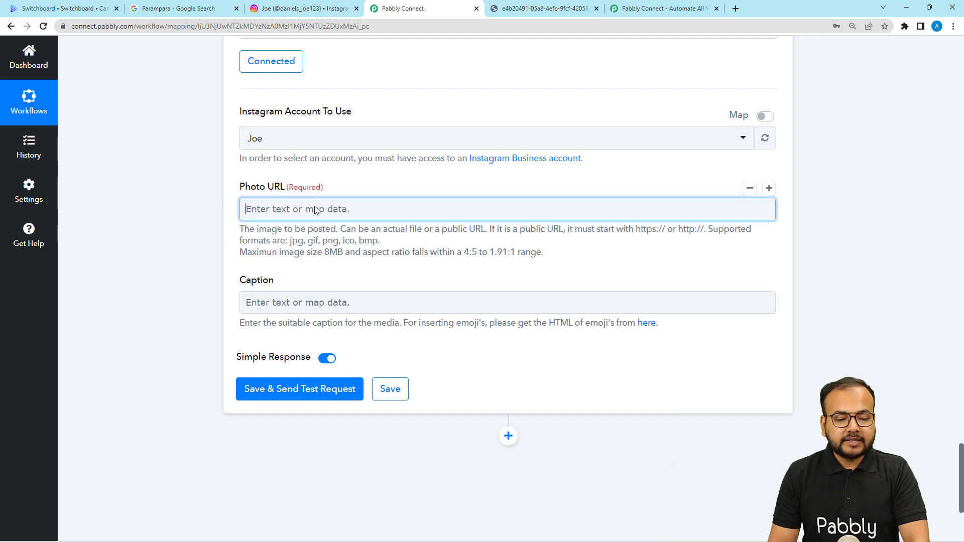
pyautogui.scroll(5, 210, 182)
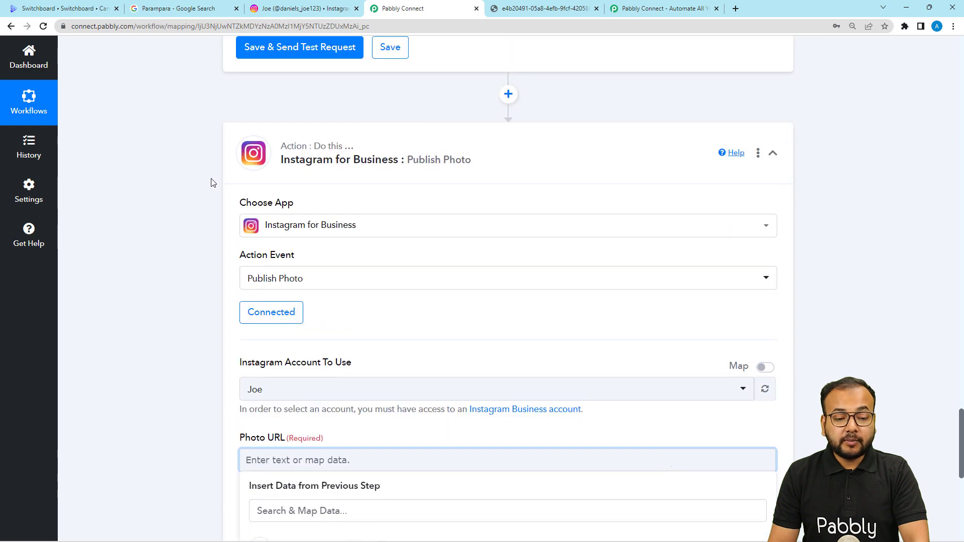
pyautogui.scroll(6, 211, 182)
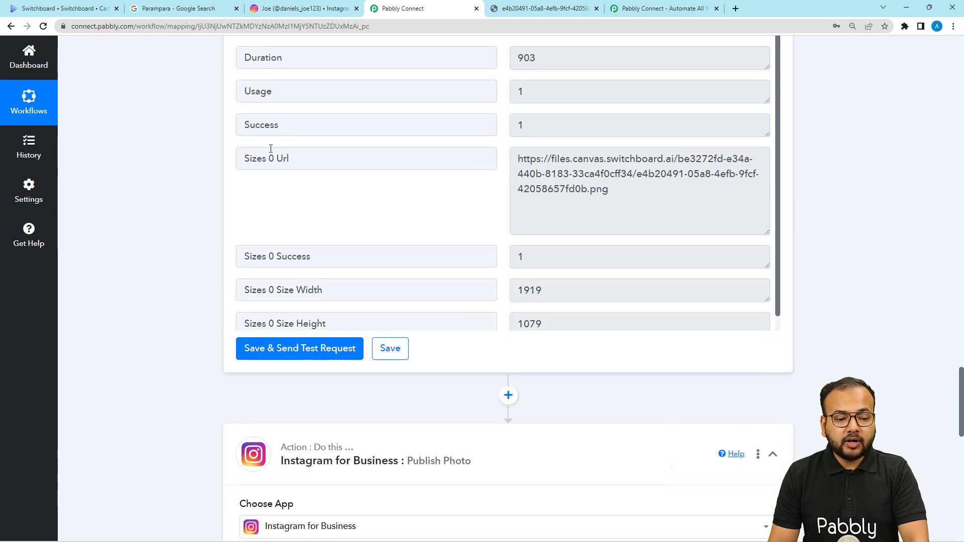
pyautogui.moveTo(291, 157); pyautogui.dragTo(232, 163)
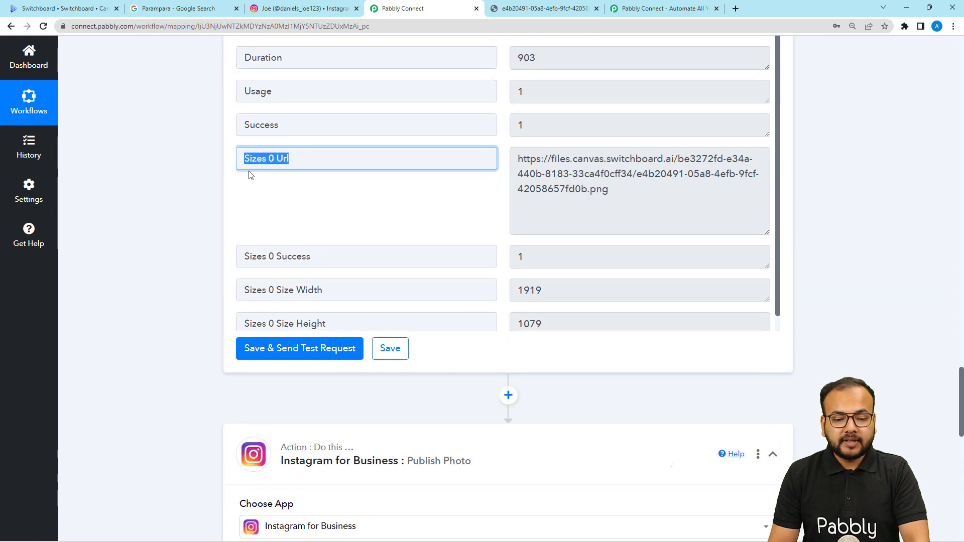
pyautogui.scroll(-11, 202, 180)
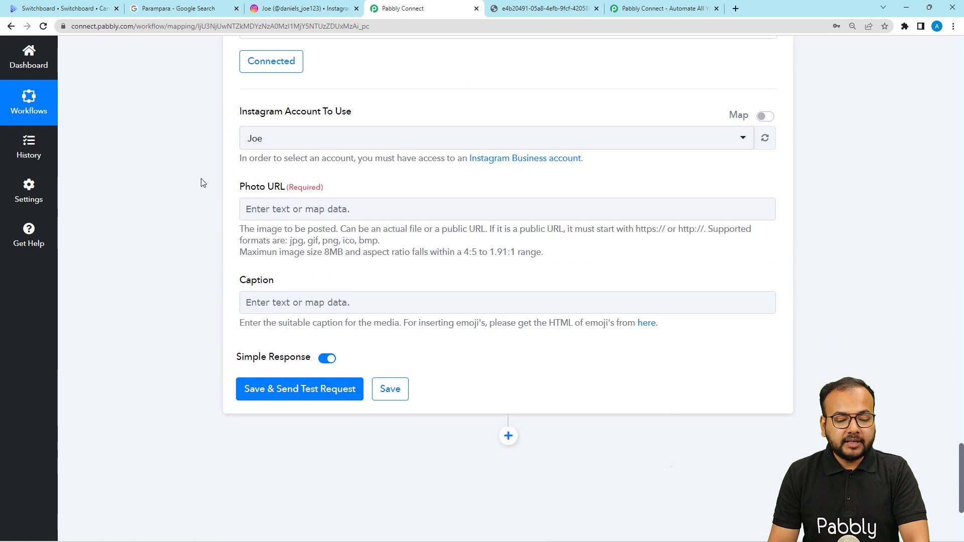
pyautogui.scroll(-2, 201, 179)
pyautogui.click(259, 111)
pyautogui.click(298, 271)
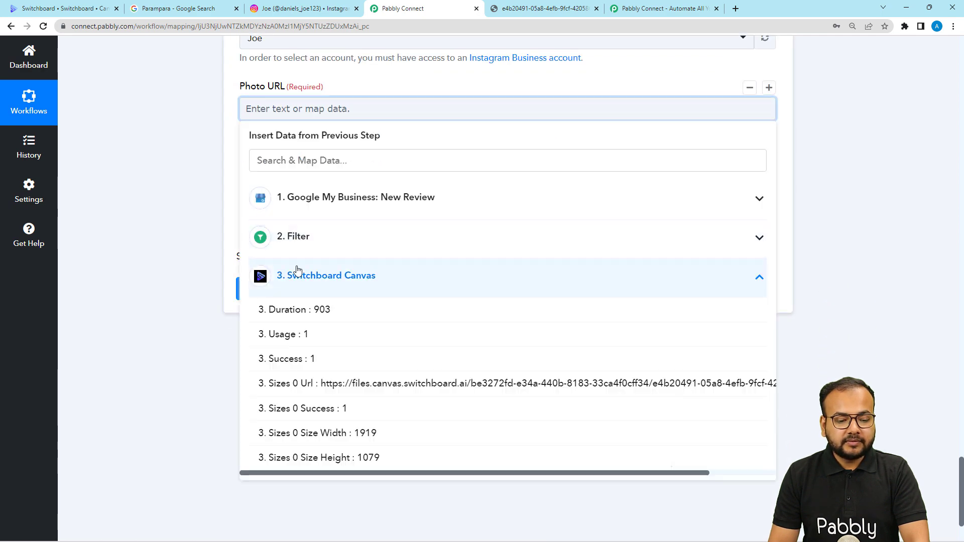
pyautogui.click(303, 383)
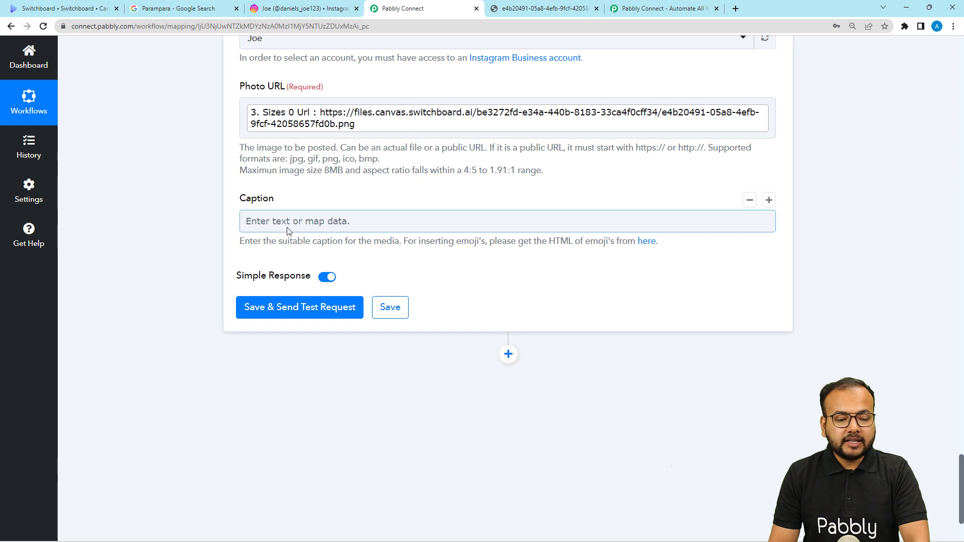
# - Enter "Review Received on Google." as the caption of the Instagram photo
pyautogui.click(288, 231)
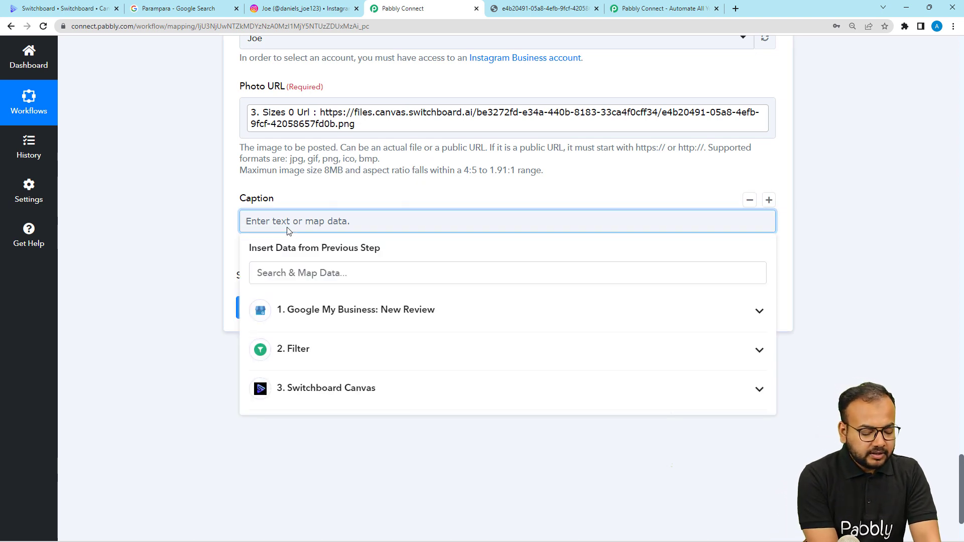
pyautogui.write('Review Received on Google.')
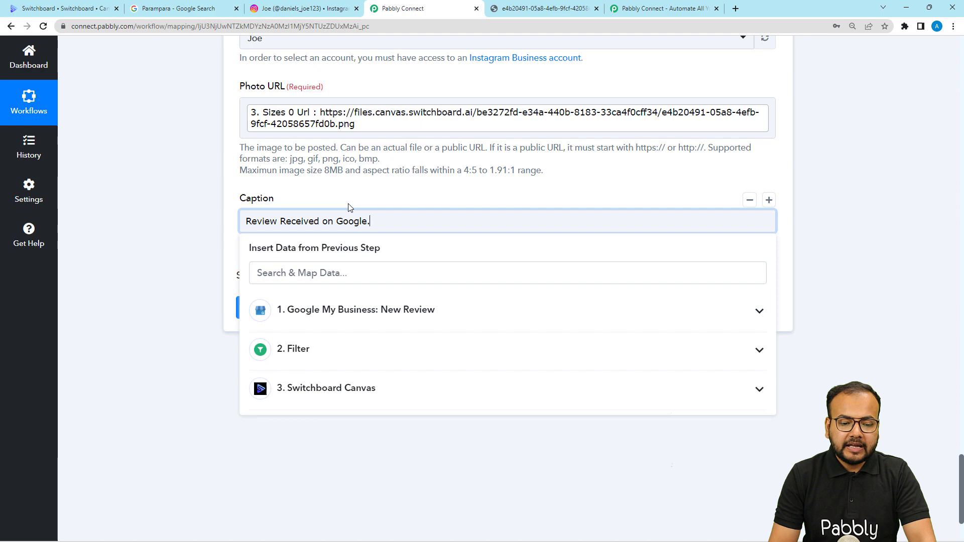
pyautogui.click(217, 213)
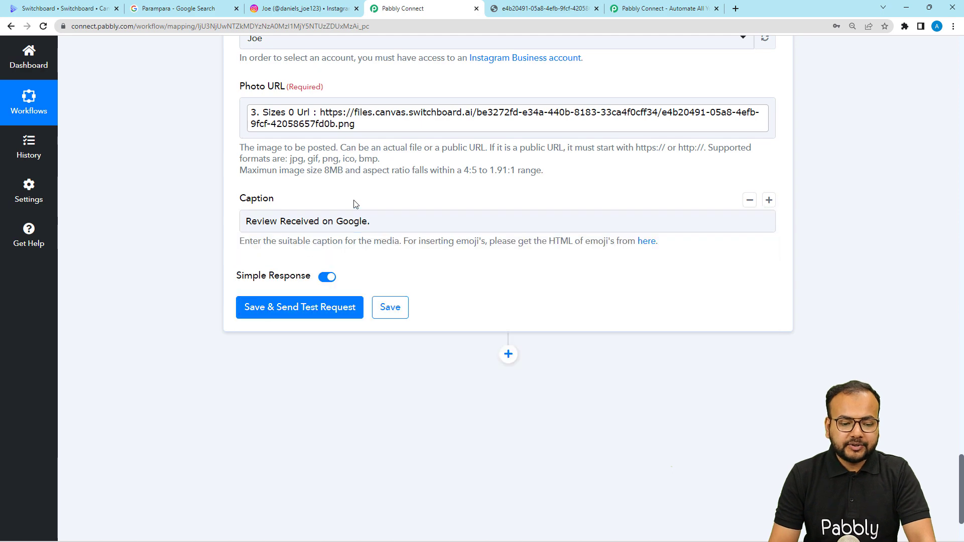
# - Look over the existing posts on the open Instagram profile, return to the workflow and save the Instagram action with a test request
pyautogui.click(290, 10)
pyautogui.click(417, 13)
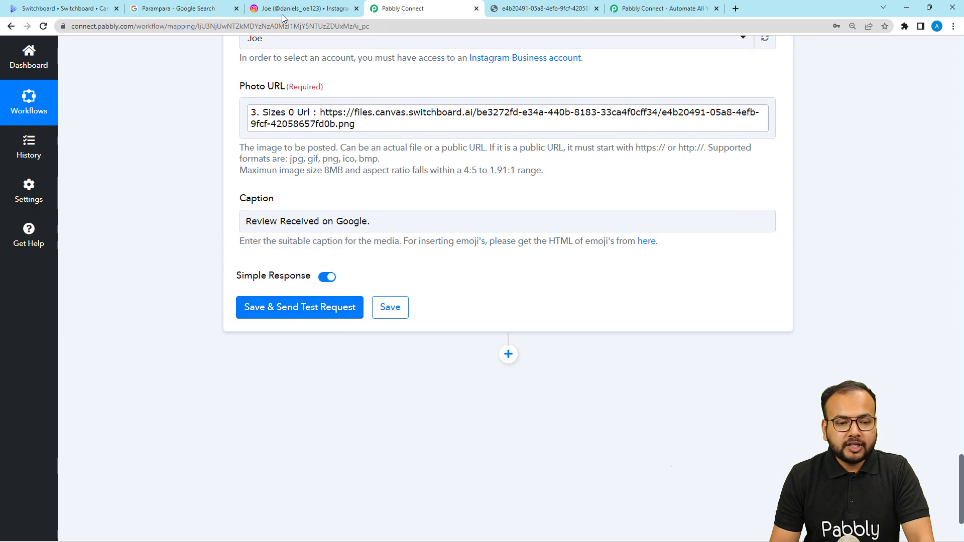
pyautogui.click(296, 8)
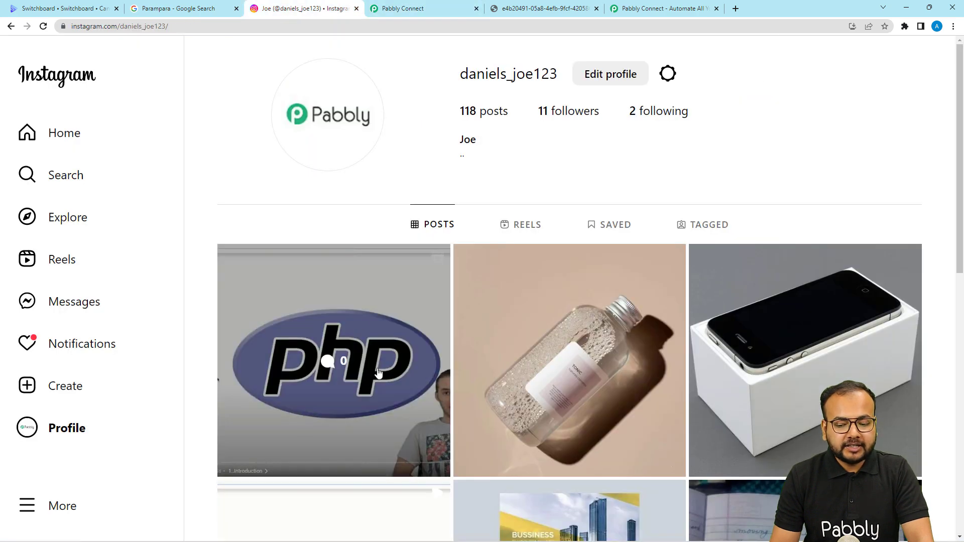
pyautogui.click(380, 12)
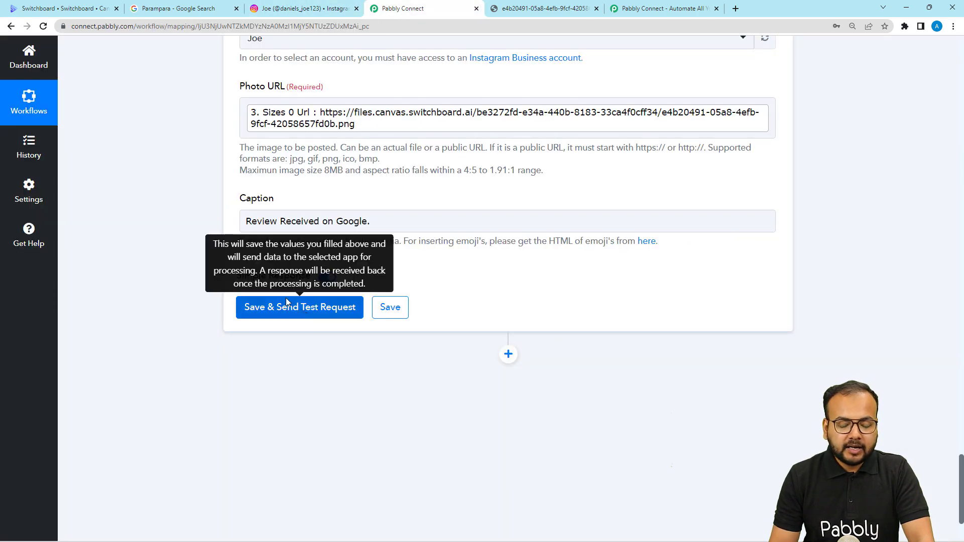
pyautogui.click(286, 306)
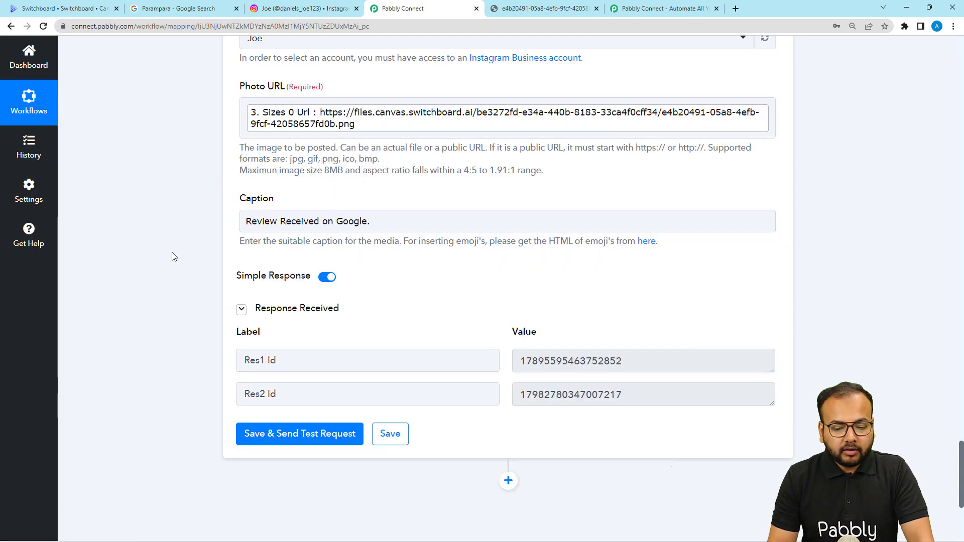
pyautogui.scroll(-1, 171, 256)
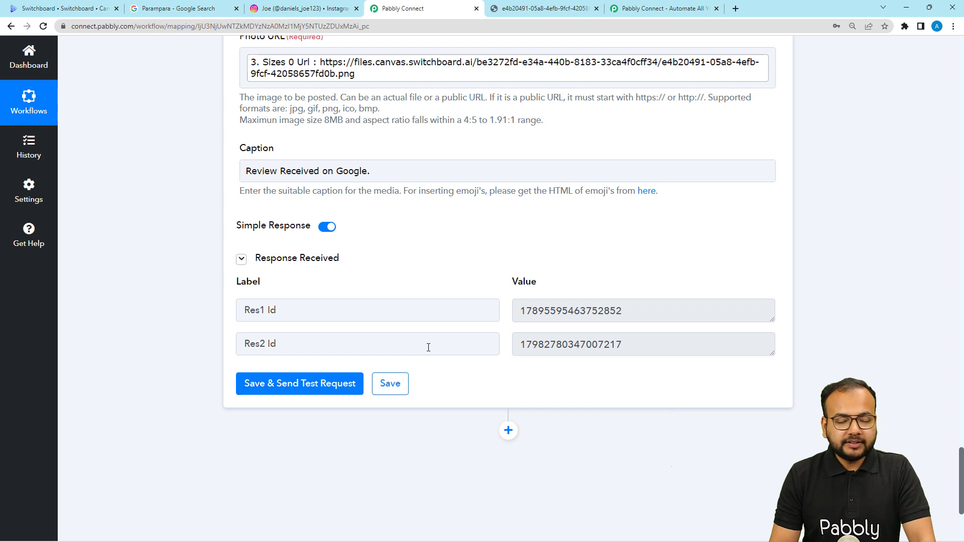
# - Reload the Instagram profile, open the newest post to check its image and caption, and return to the Pabbly Connect workflow
pyautogui.click(306, 9)
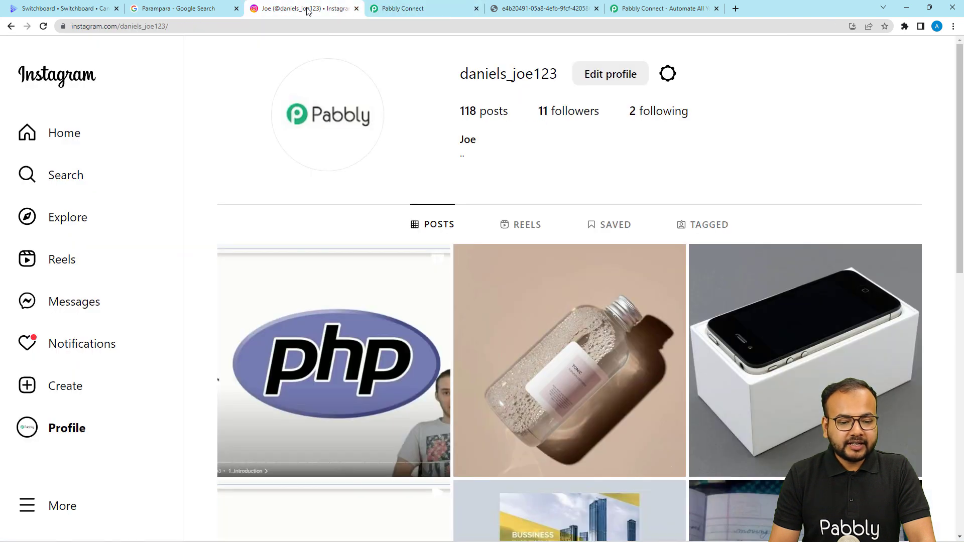
pyautogui.click(44, 26)
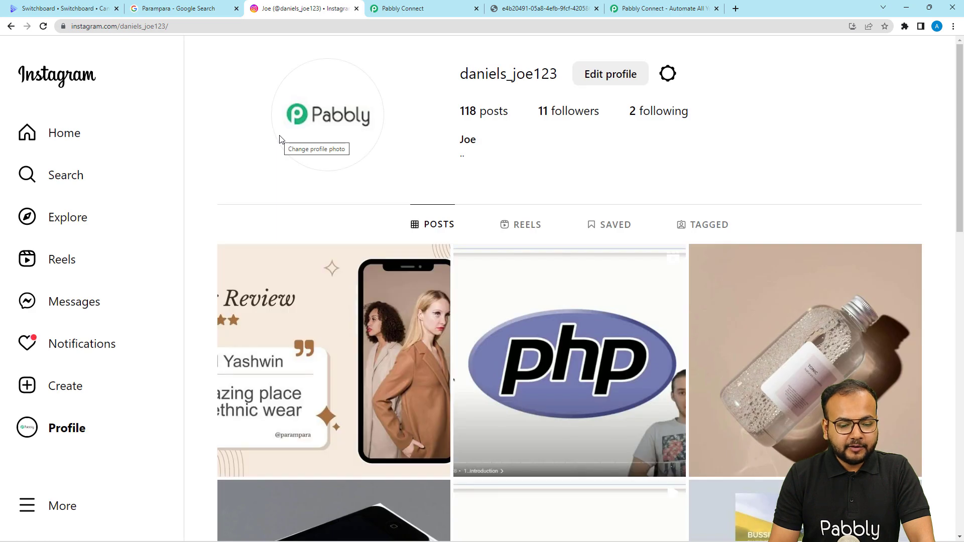
pyautogui.click(319, 285)
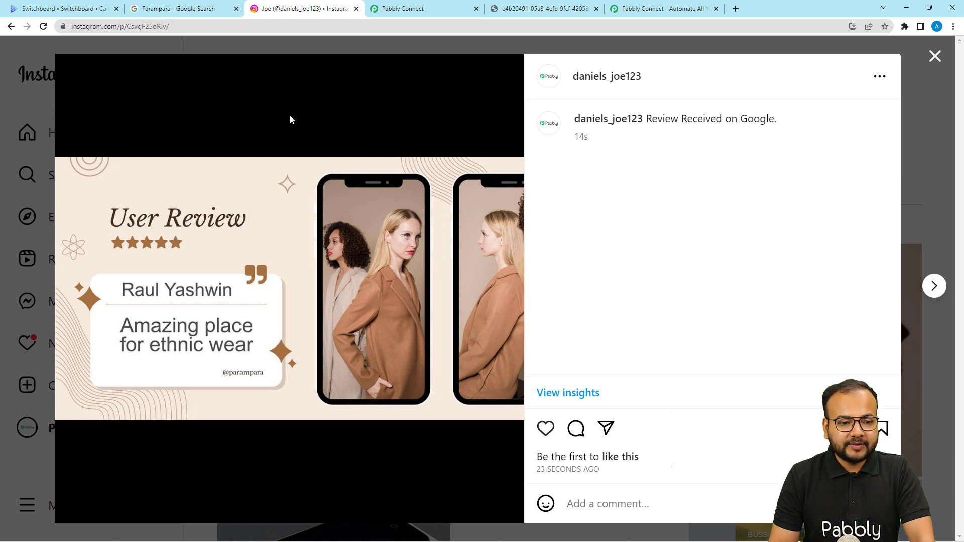
pyautogui.click(378, 16)
# - Collapse the Google My Business trigger and the Filter by Pabbly step in the workflow
pyautogui.scroll(3, 835, 317)
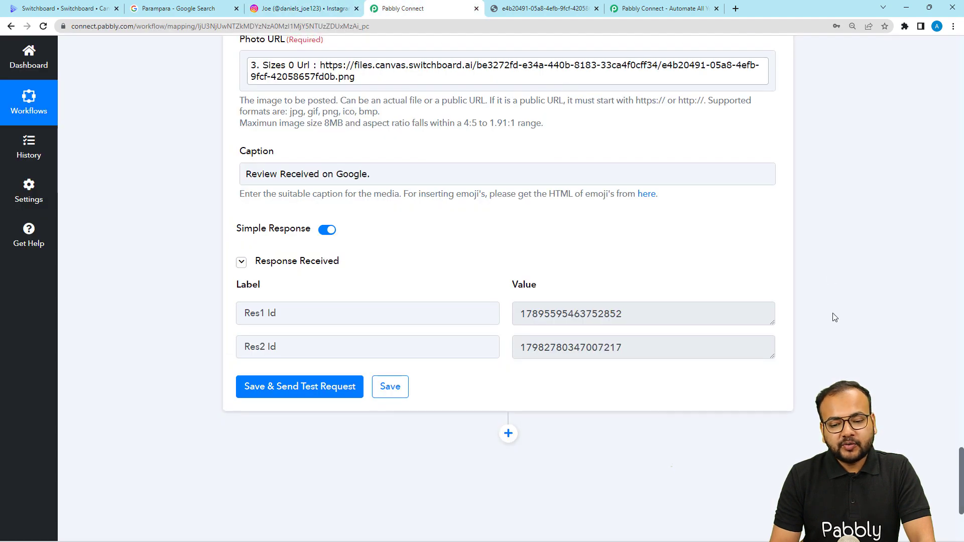
pyautogui.scroll(7, 959, 223)
pyautogui.scroll(15, 963, 75)
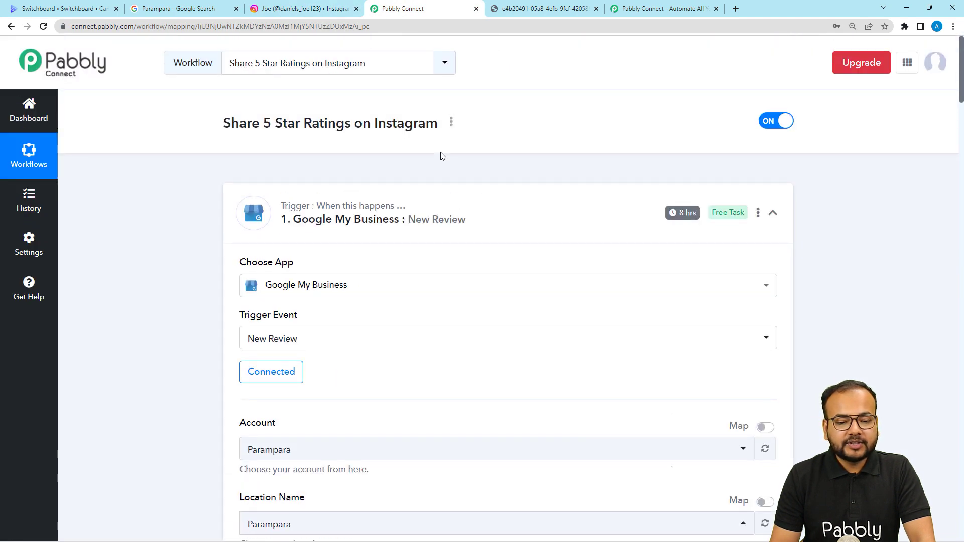
pyautogui.click(446, 209)
pyautogui.click(376, 343)
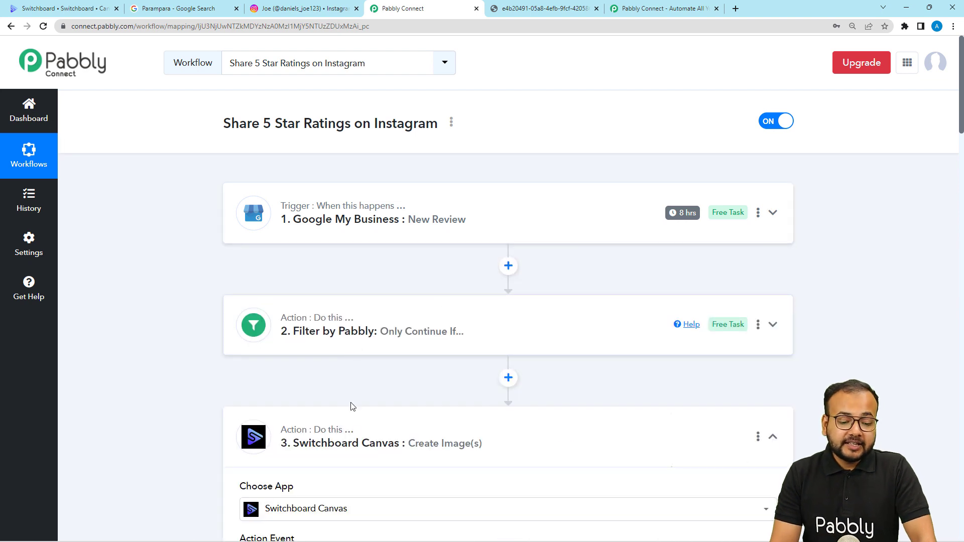